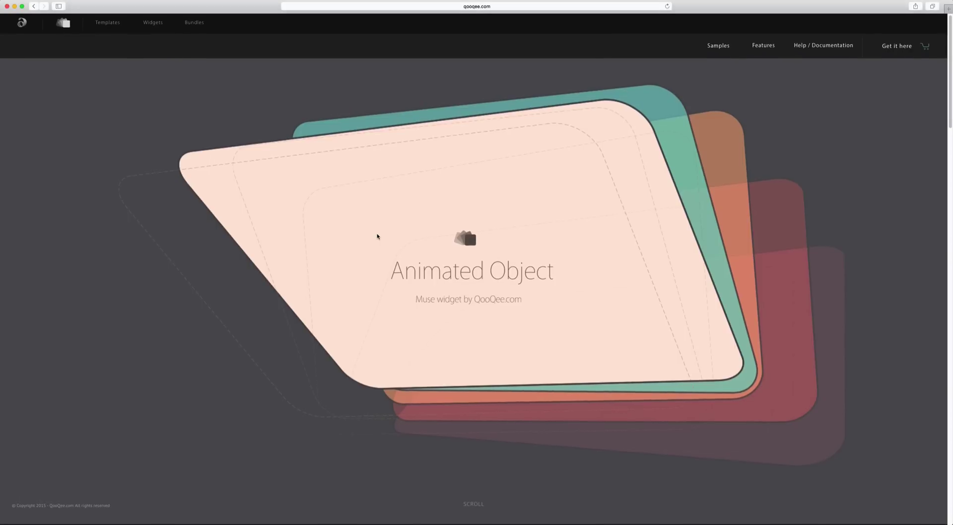
Step: Scroll the QooQee Animated Object page down to its Widget Options section, then return to Muse
scroll(437, 219, "down", 3)
scroll(439, 222, "down", 5)
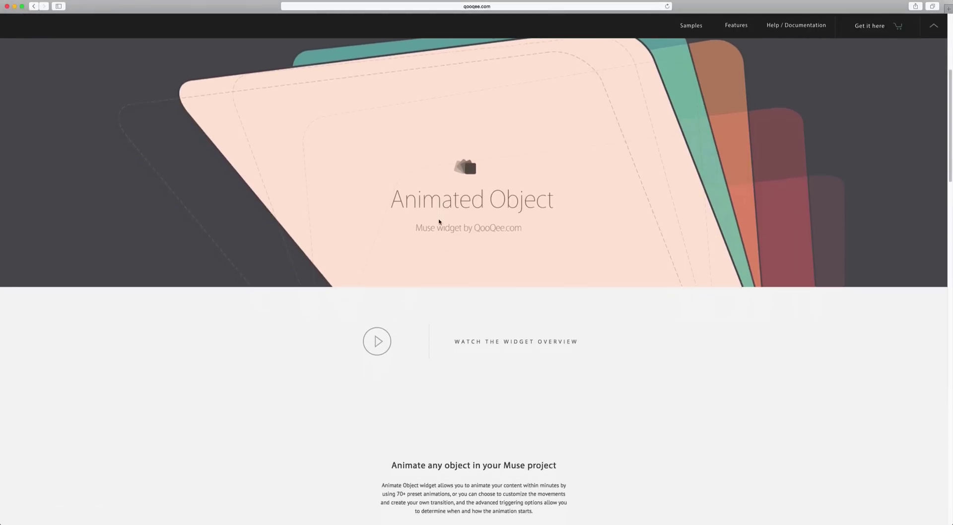
scroll(439, 222, "down", 8)
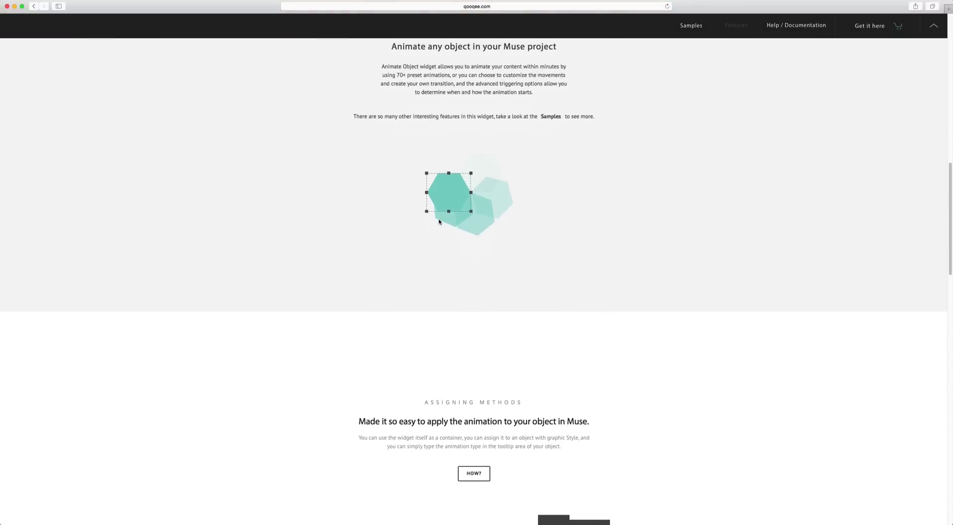
scroll(440, 221, "down", 2)
scroll(439, 221, "down", 20)
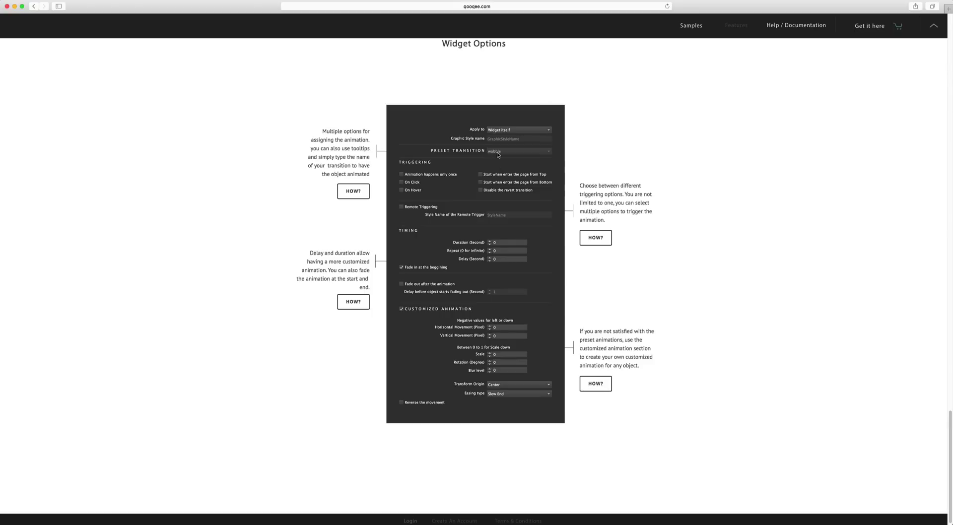
key("super+Tab")
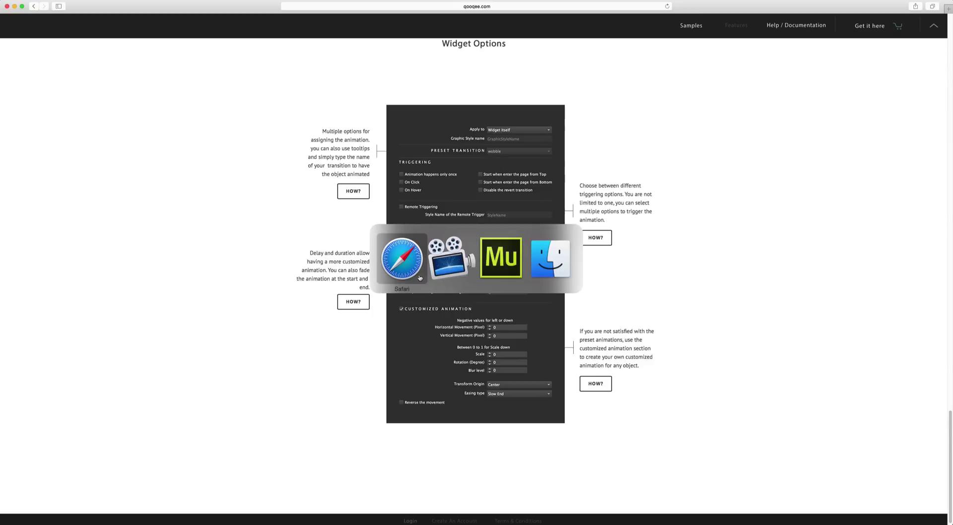
Step: Place an Animated Object widget on the Home page and drag its black square further down
left_click(489, 256)
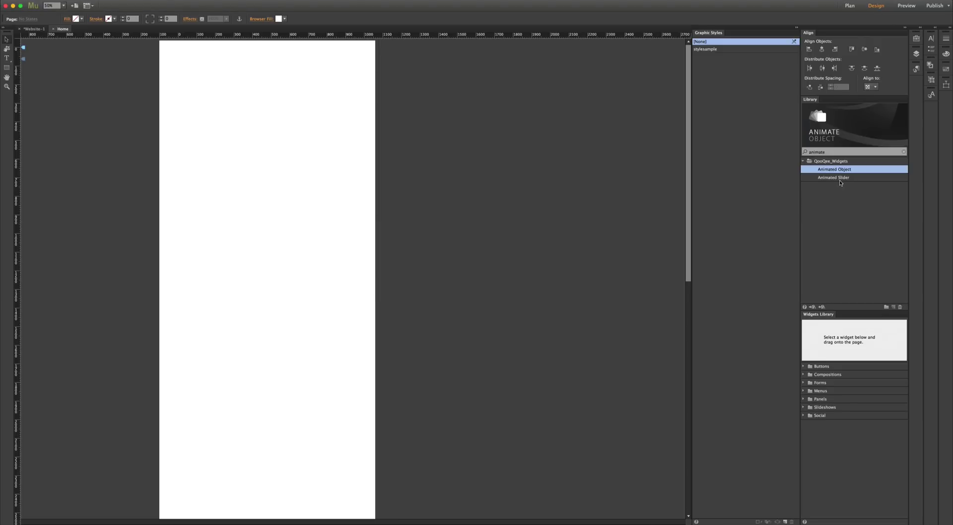
left_click_drag(832, 175, 276, 134)
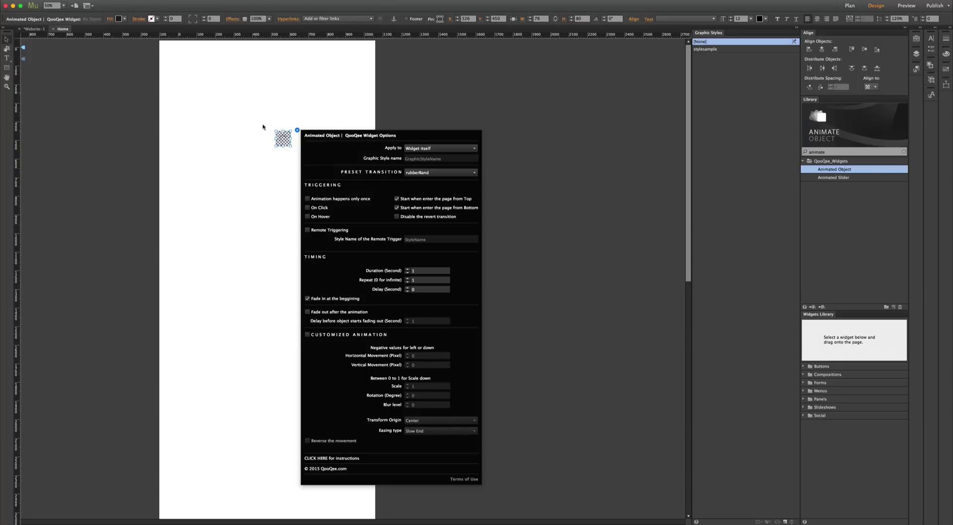
left_click(256, 116)
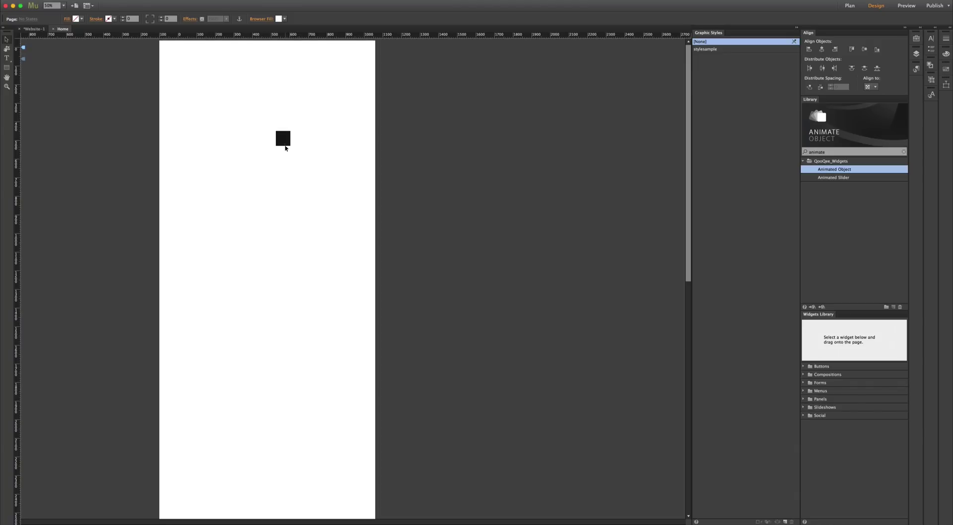
left_click_drag(282, 137, 274, 350)
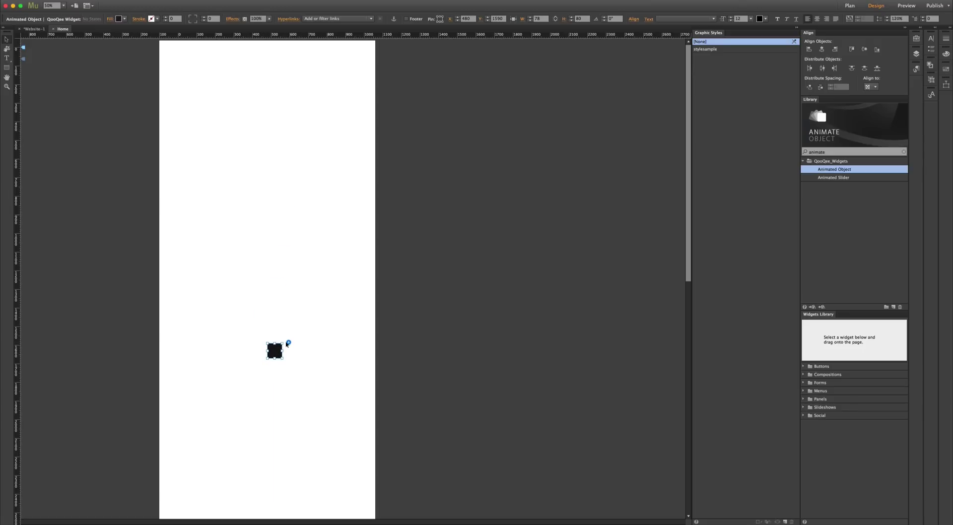
Step: Keep the widget's Apply to setting on the widget itself, then preview the page in the browser
left_click(288, 342)
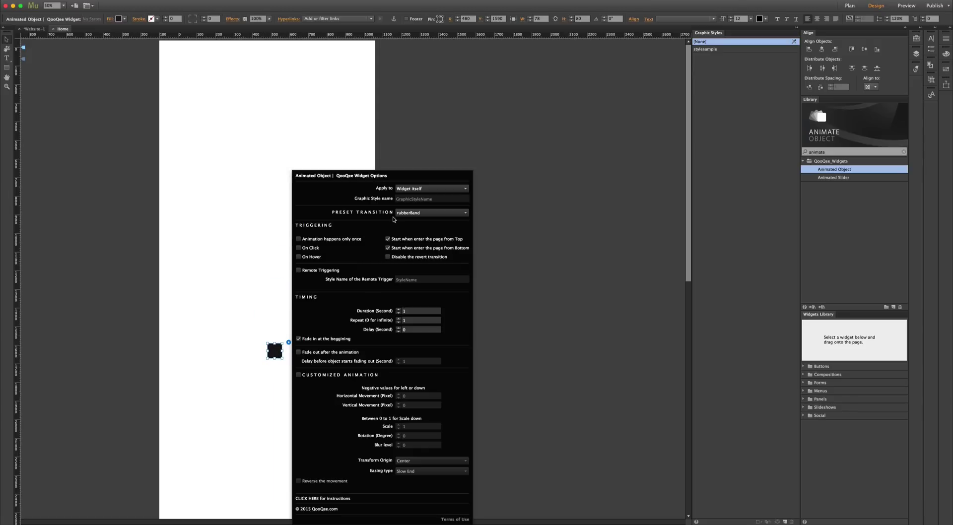
left_click(400, 189)
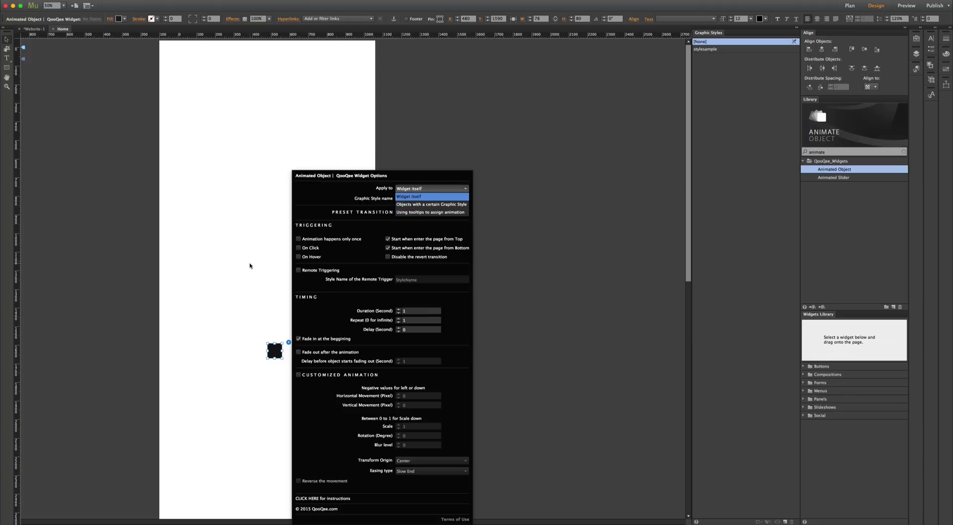
left_click(278, 263)
left_click(278, 251)
key("super+shift+e")
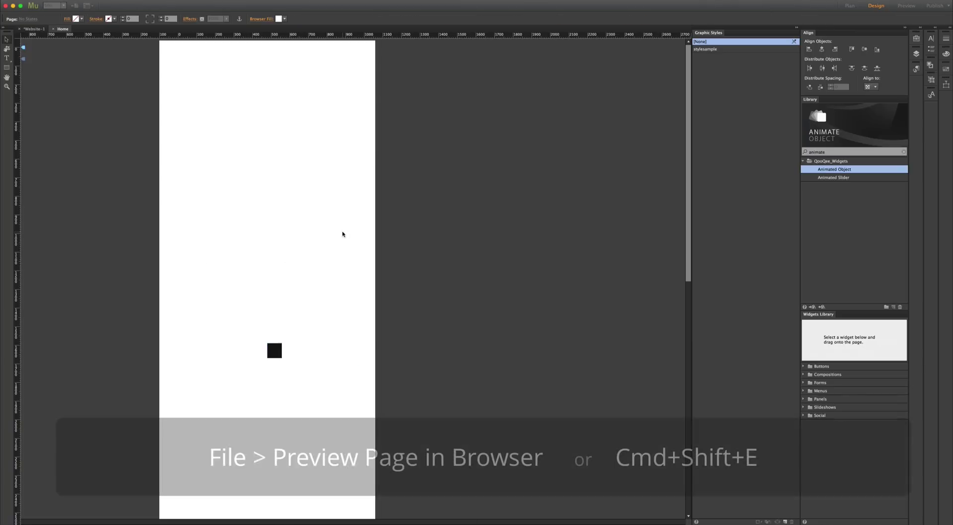
Step: Scroll the Safari preview down and up to watch the black square animate, then reselect it in Muse
left_click_drag(952, 102, 940, 176)
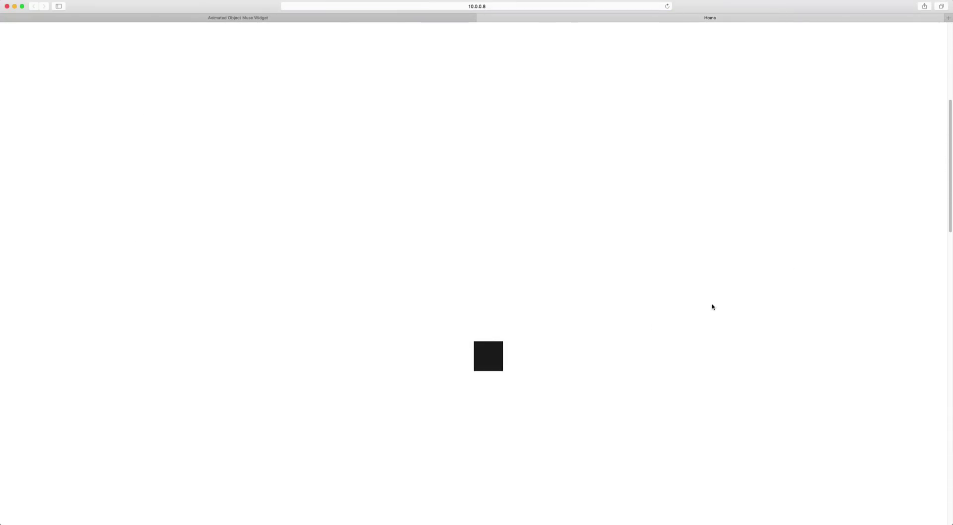
left_click_drag(951, 208, 944, 286)
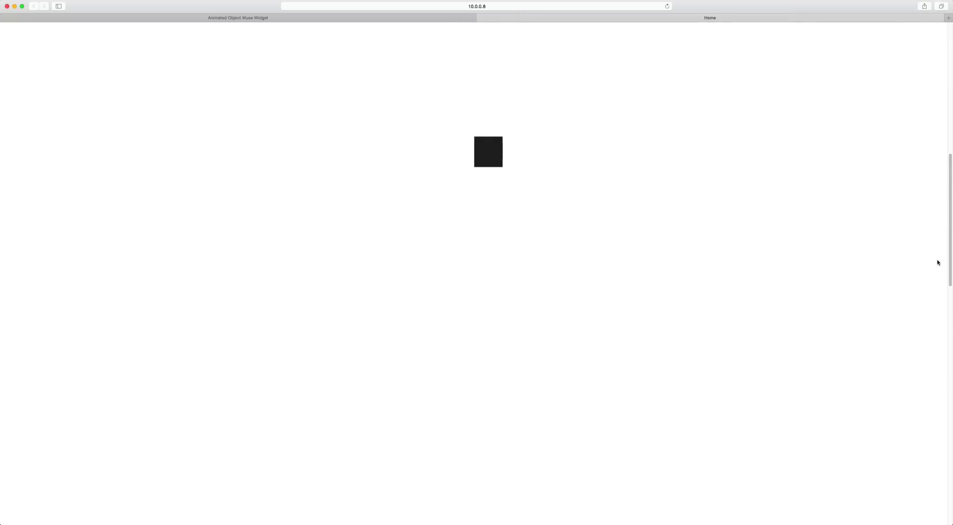
key("super+Tab")
key("super+Tab")
left_click_drag(951, 254, 921, 185)
key("super+Tab")
left_click(275, 350)
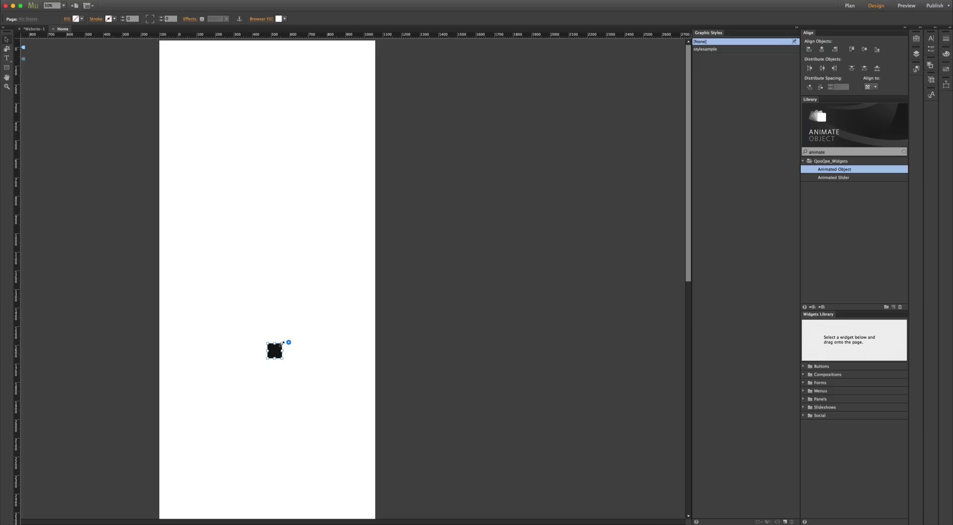
Step: Uncheck 'Start when enter the page from Bottom' for the square and reload the browser preview
left_click(289, 343)
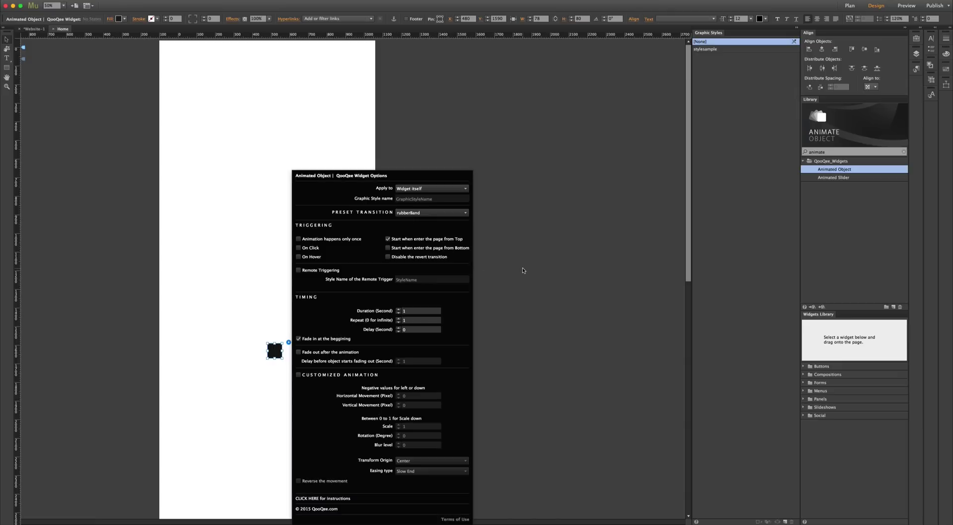
left_click(517, 272)
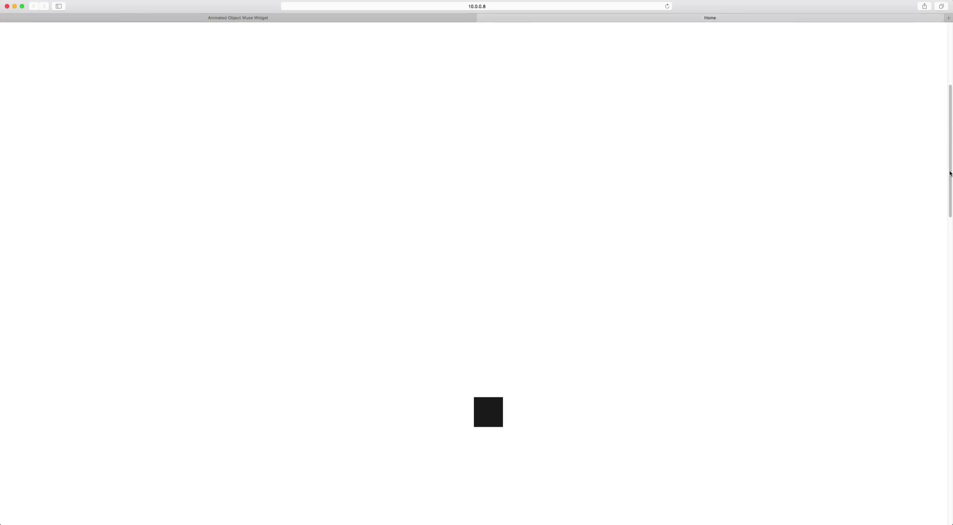
key("super+Tab")
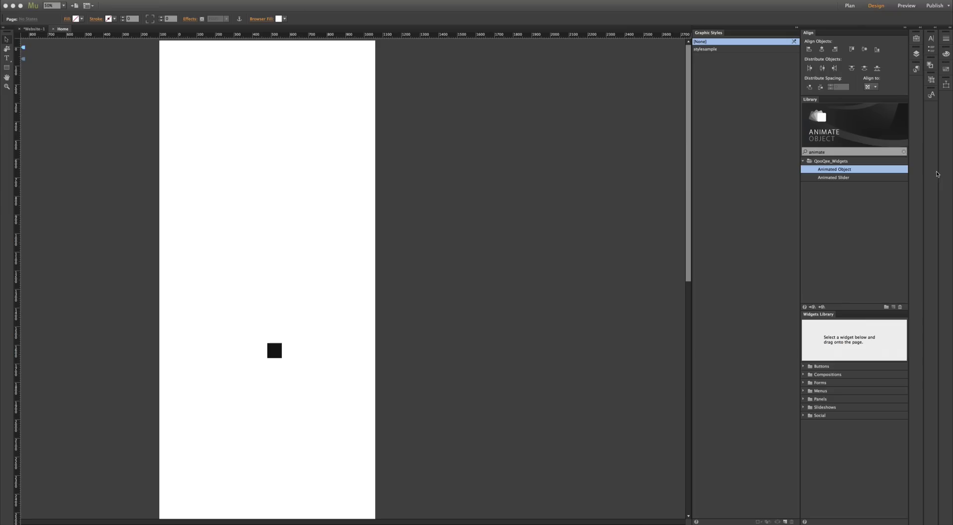
key("super+alt+e")
Step: Scroll the reloaded preview to the square to watch its new animation
left_click_drag(951, 141, 943, 220)
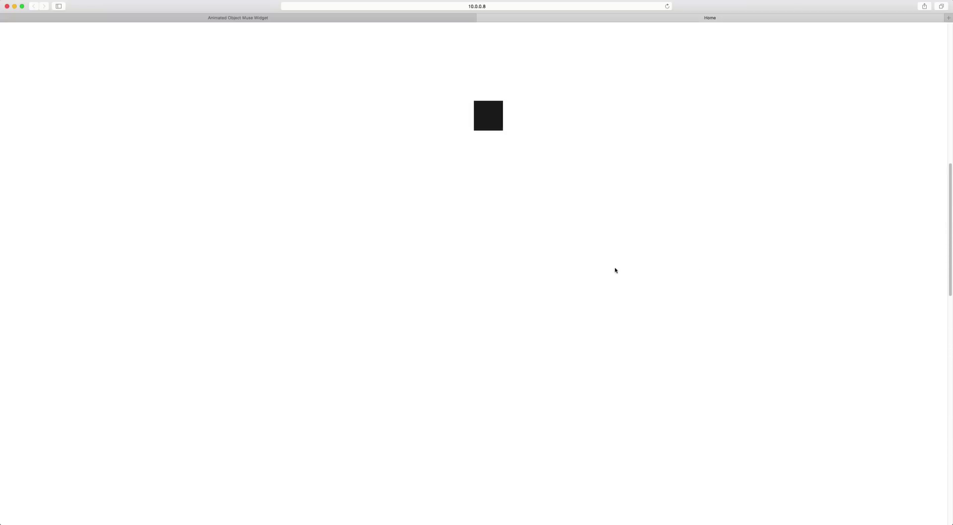
key("super+Tab")
Step: Uncheck 'Fade in at the beggining' in the black square's animation options
left_click(284, 347)
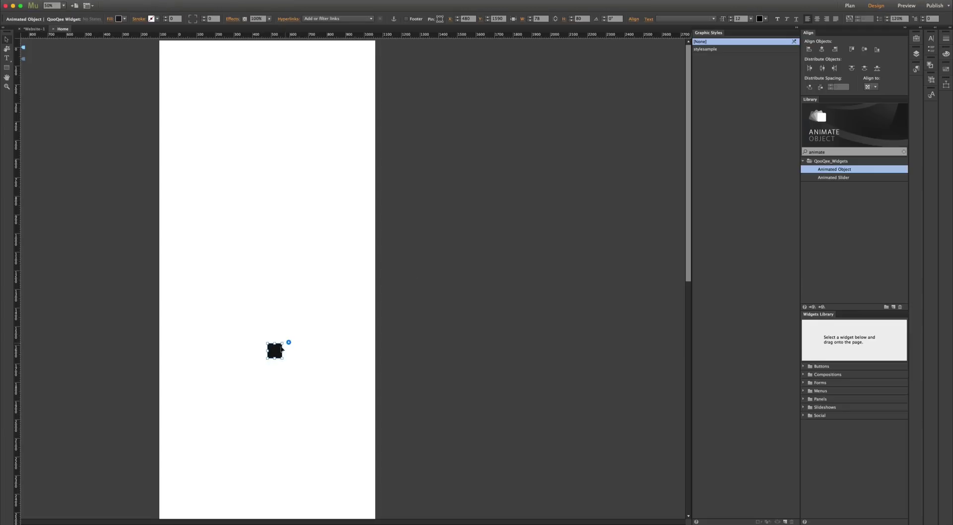
left_click(288, 342)
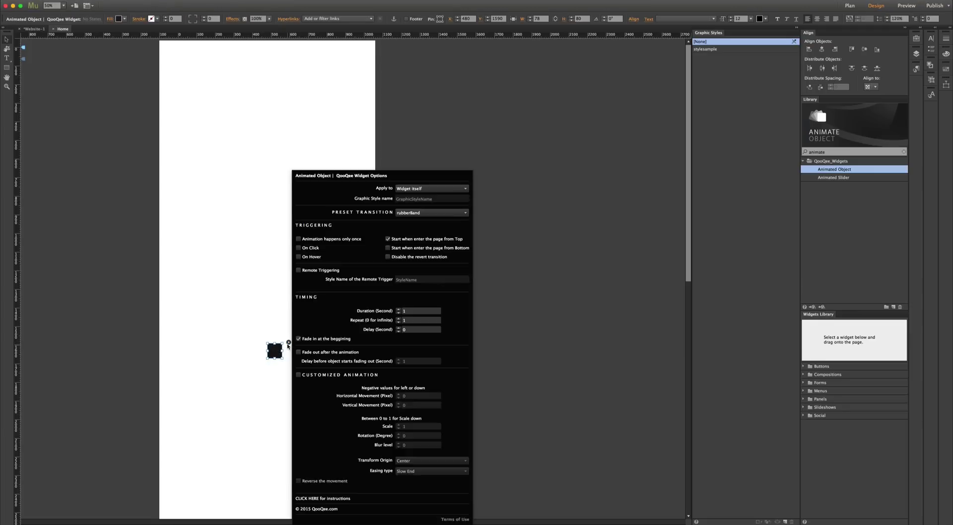
left_click(297, 339)
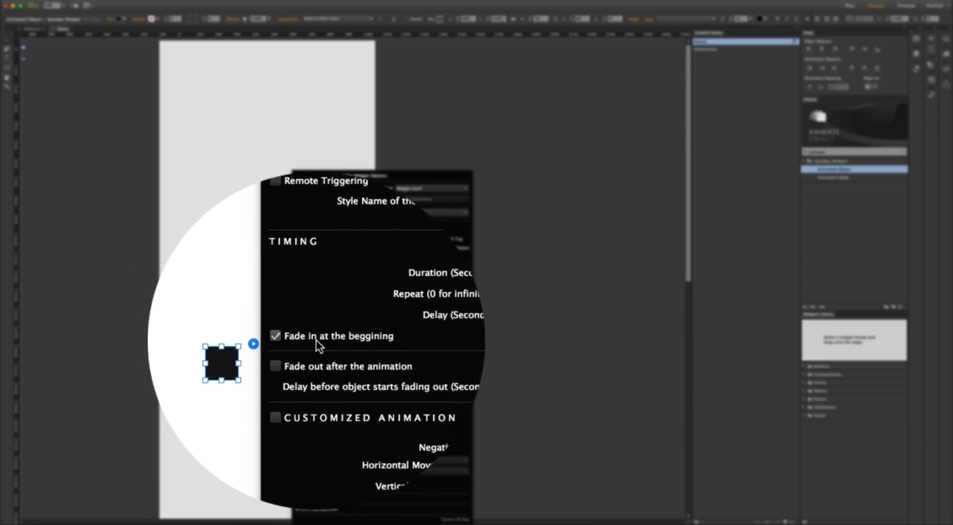
left_click(298, 339)
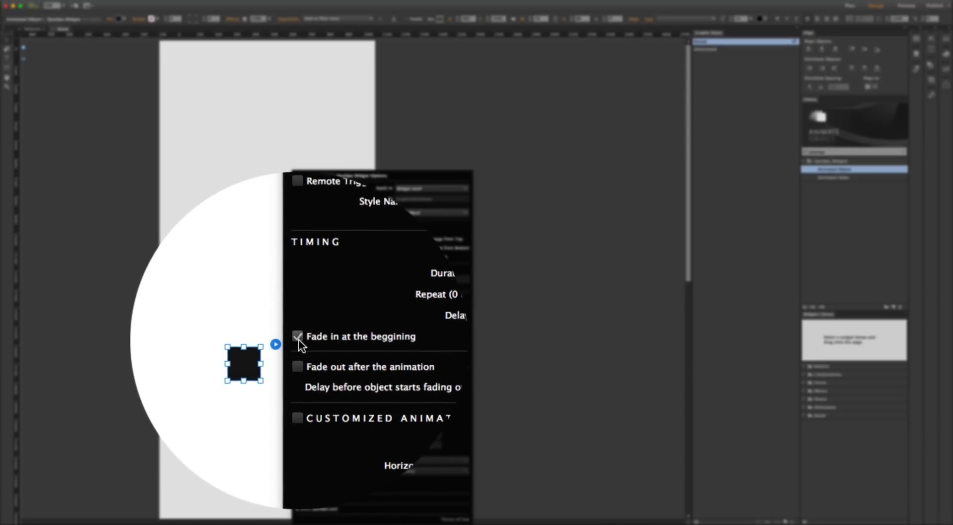
left_click(276, 319)
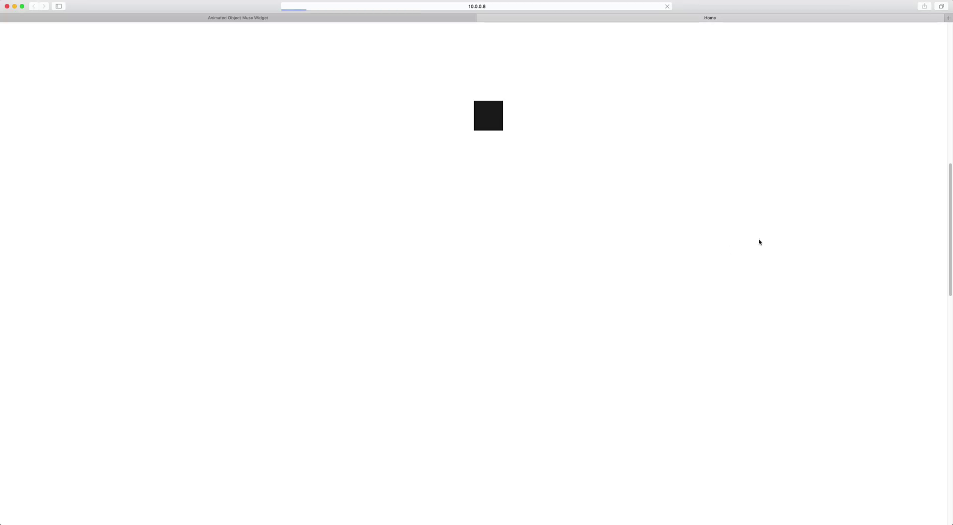
Step: Scroll the Safari preview up to watch the square animate without fading in
left_click_drag(951, 178, 922, 112)
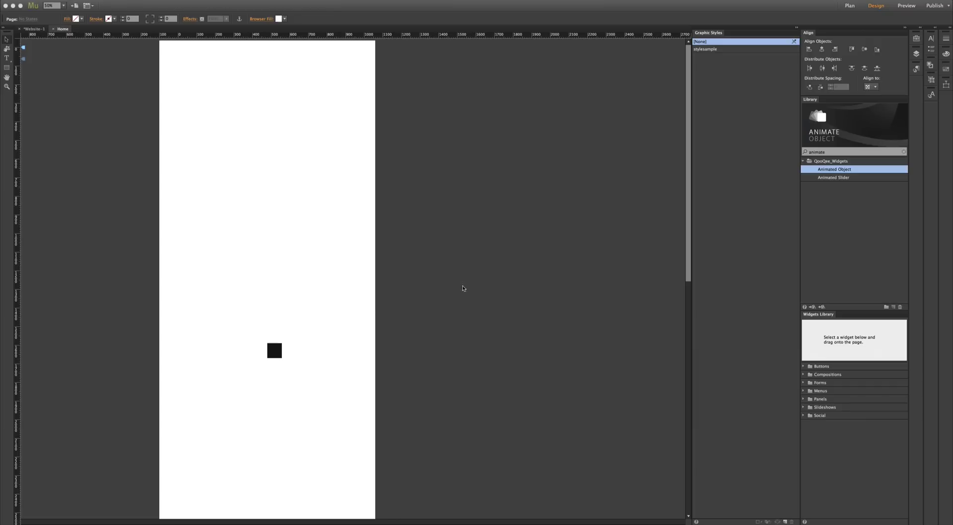
Step: Move the square up, set Apply to 'Objects with a certain Graphic Style', and move the widget off-page right
left_click(277, 353)
left_click_drag(278, 355, 299, 157)
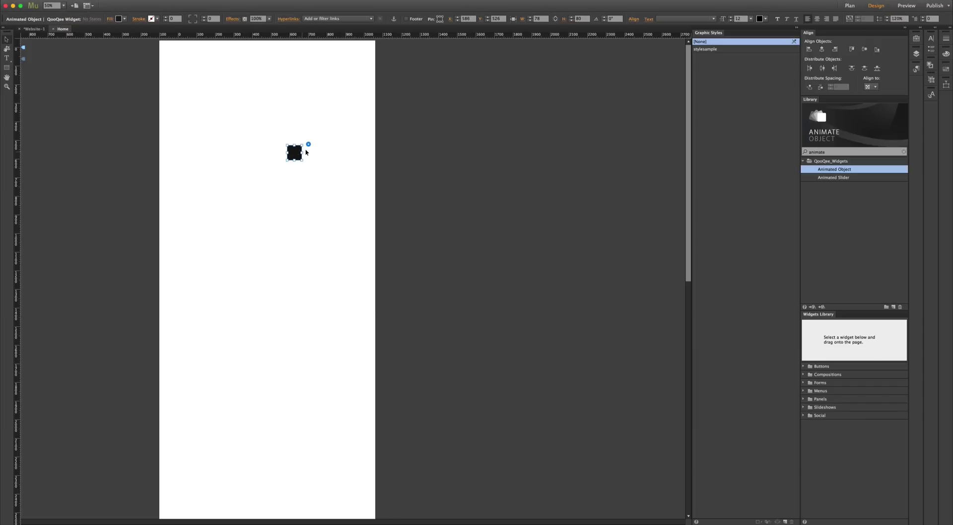
left_click(309, 144)
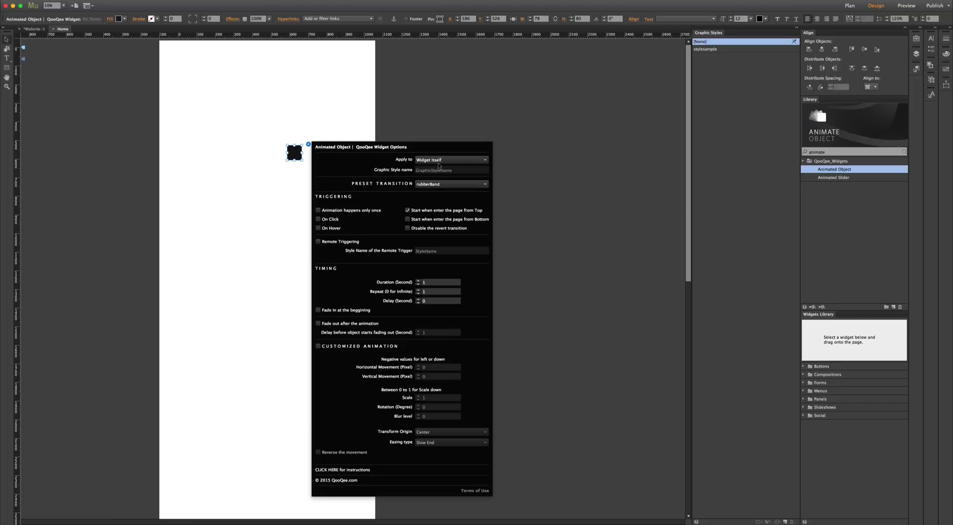
left_click(437, 162)
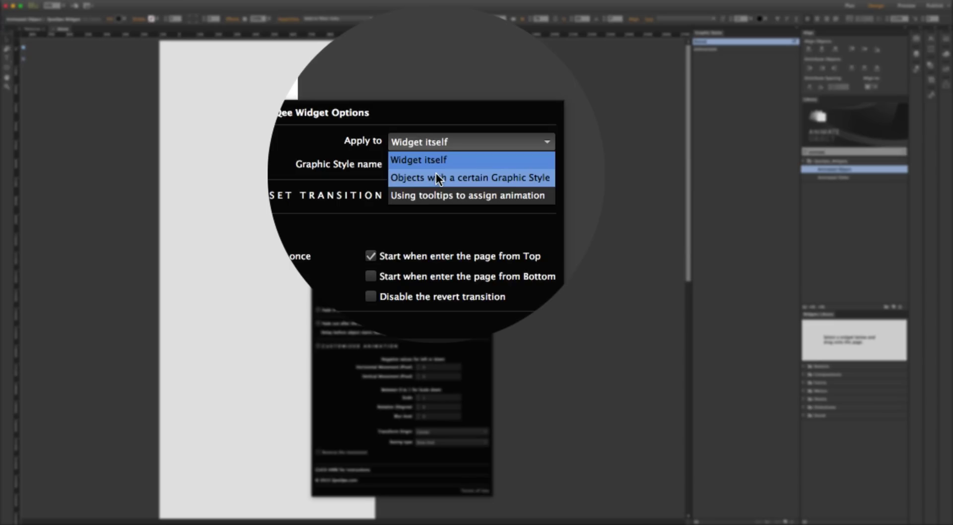
left_click(428, 176)
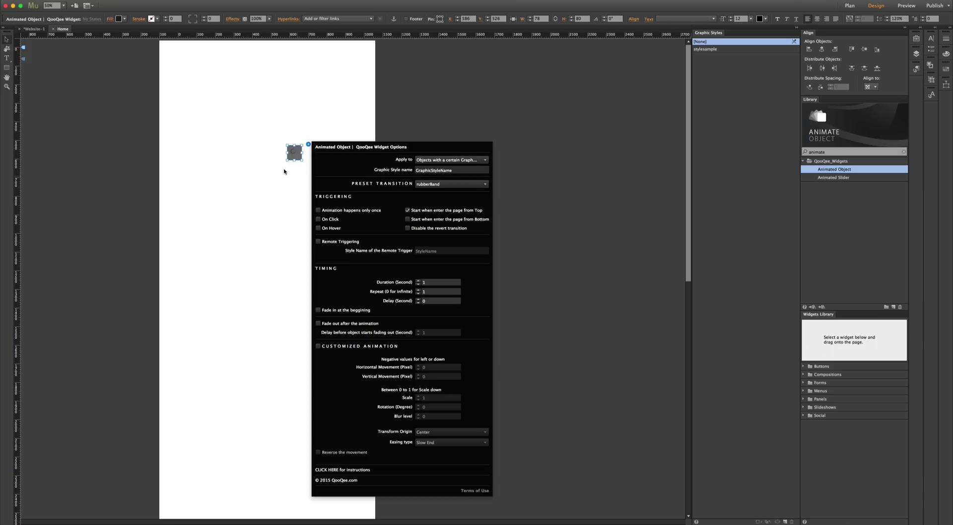
left_click_drag(291, 158, 392, 109)
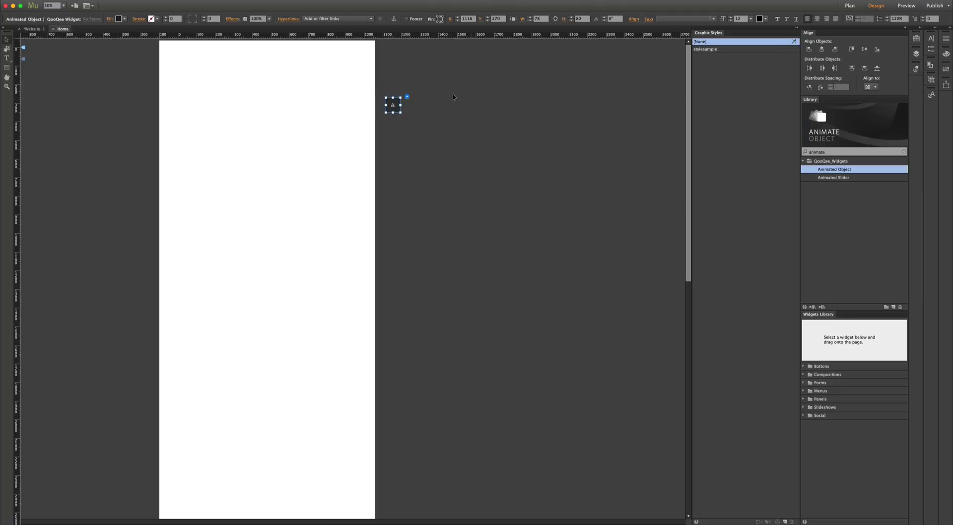
Step: Enter stylesample as the Graphic Style name, then draw a new rectangle near the page top
left_click(407, 98)
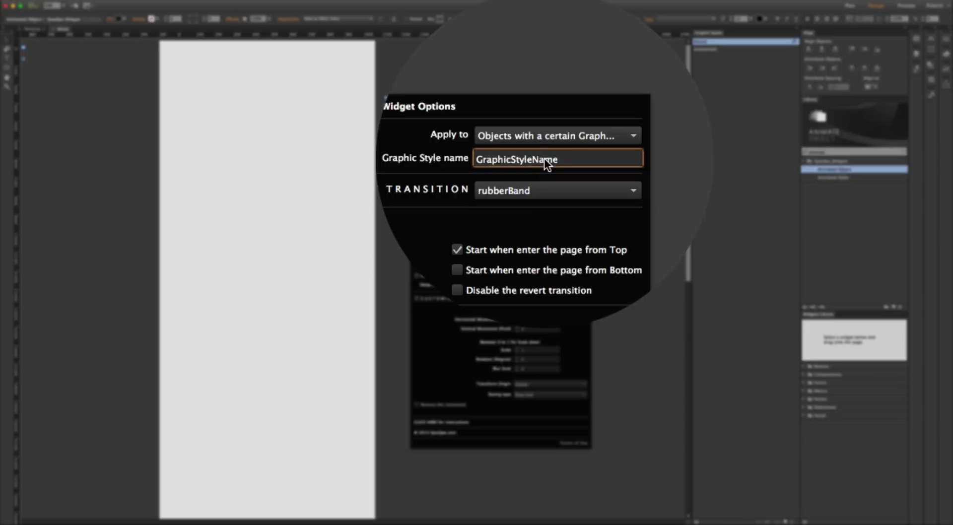
double_click(544, 159)
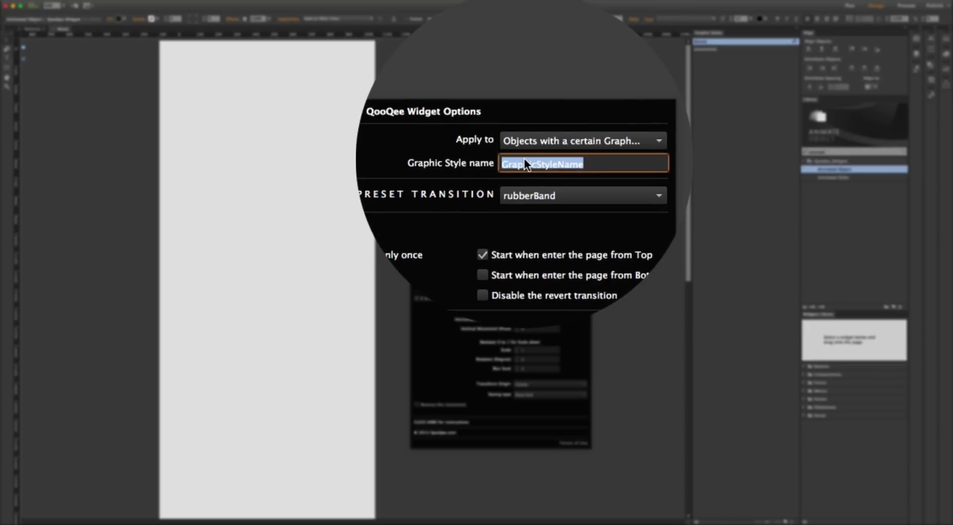
left_click(578, 159)
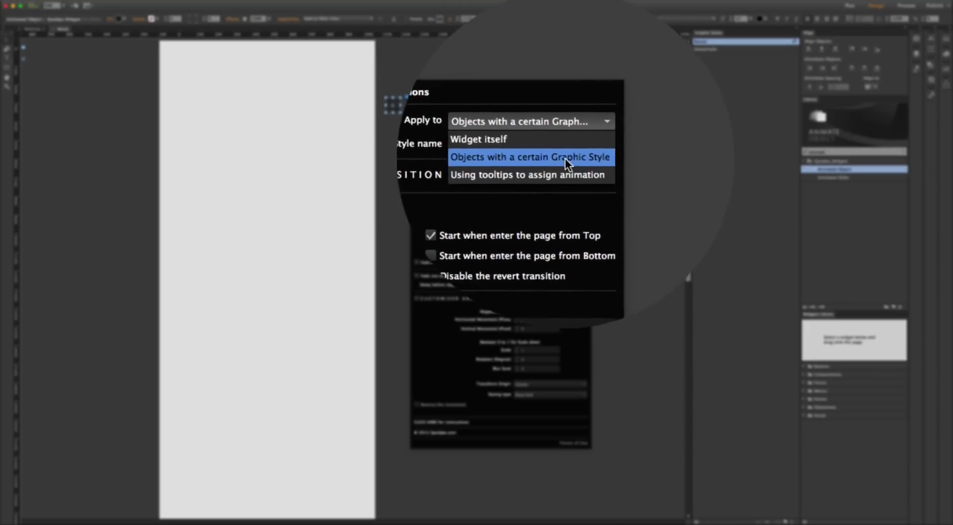
left_click(560, 162)
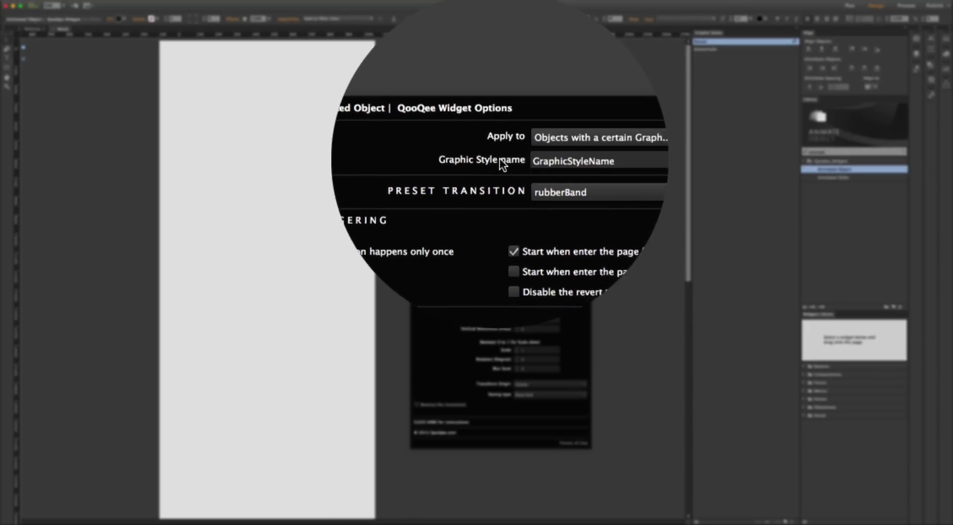
double_click(567, 158)
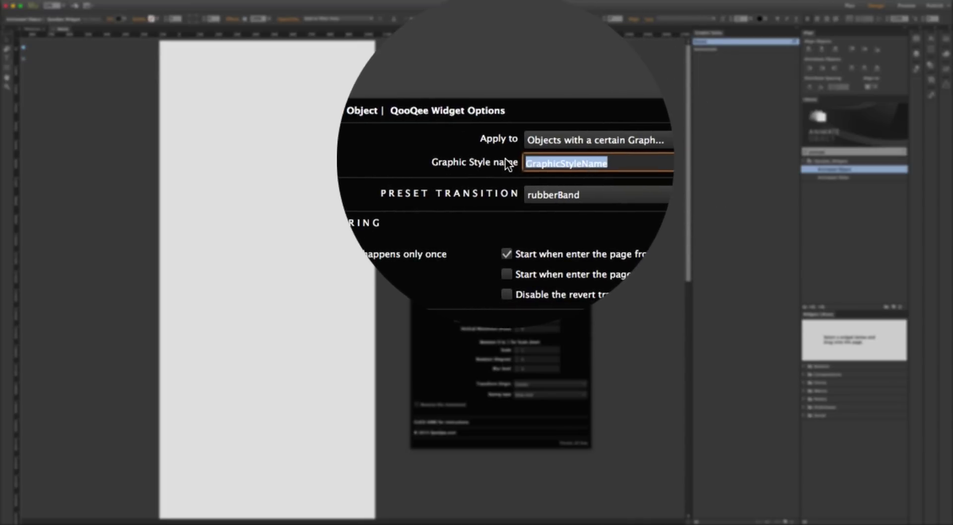
type("styl")
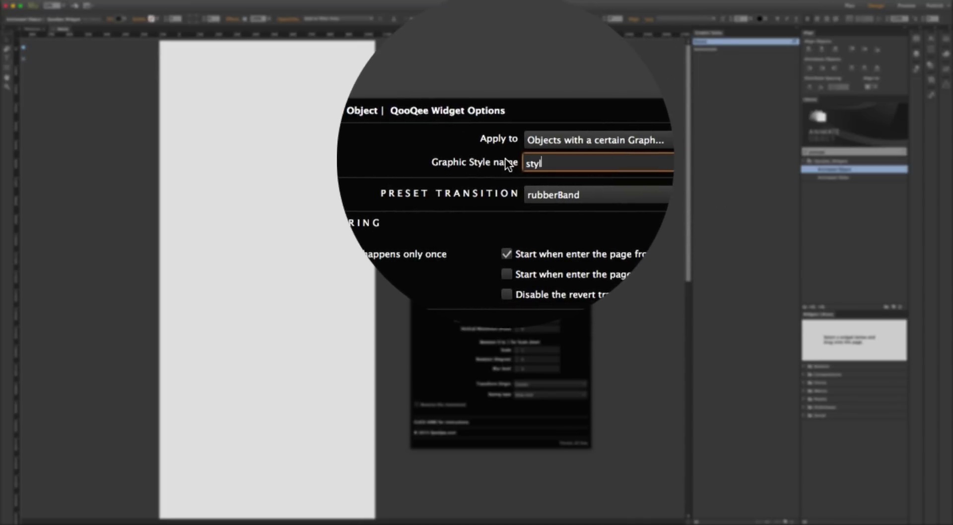
type("esample")
key("Return")
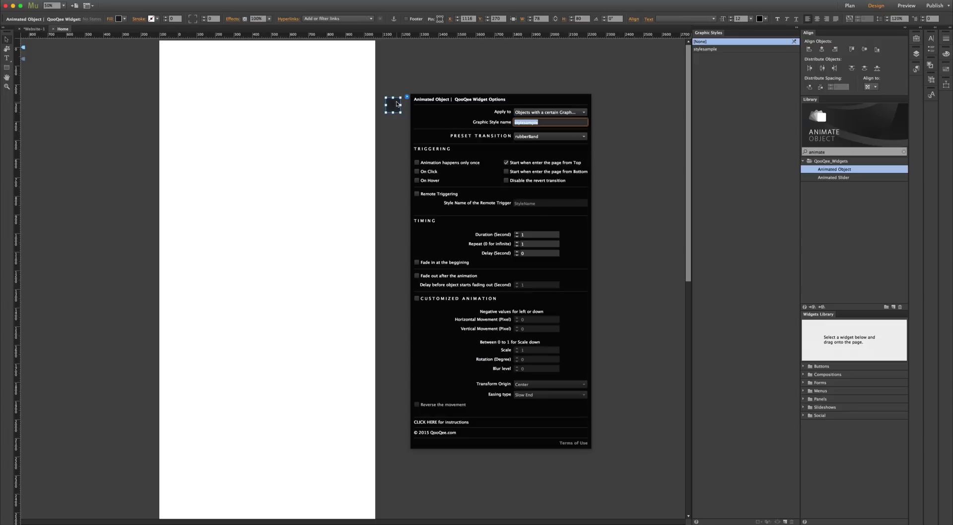
left_click(397, 105)
key("m")
left_click_drag(204, 95, 336, 158)
Step: Fill the new rectangle green
left_click(82, 19)
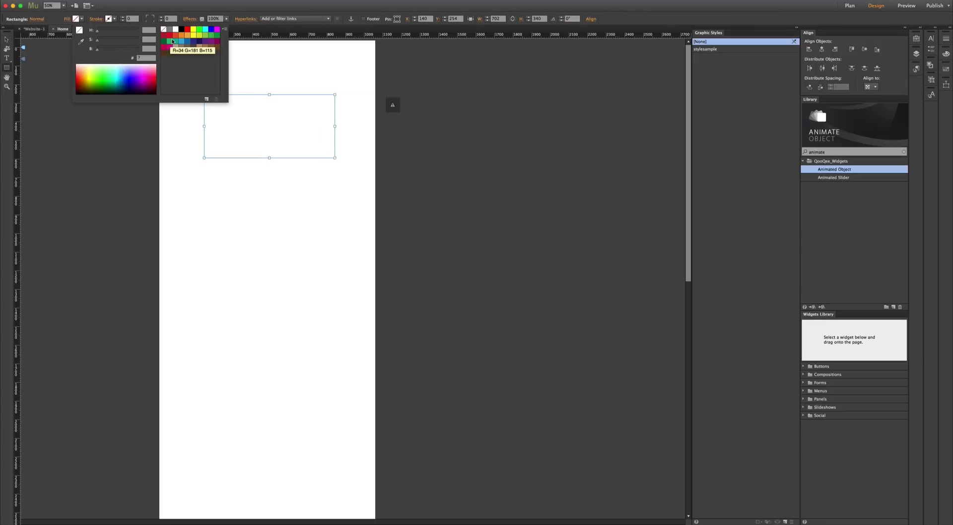
left_click(169, 41)
key("Escape")
key("v")
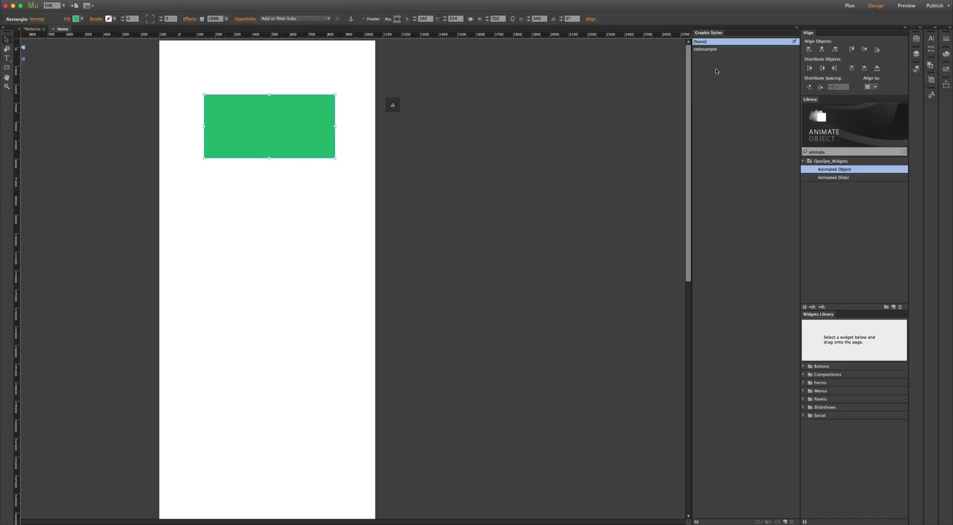
Step: Delete unused graphic styles and create a new graphic style from the rectangle named stylesample
right_click(708, 51)
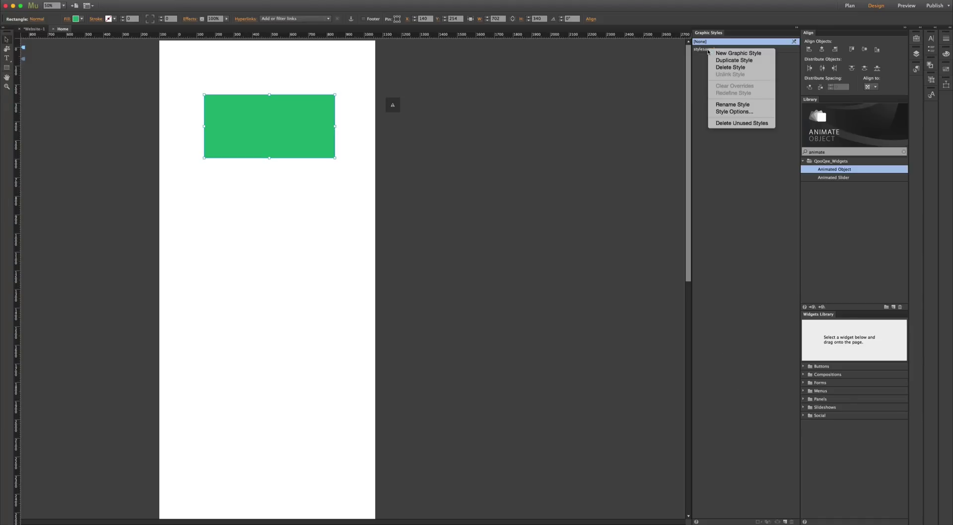
left_click(730, 123)
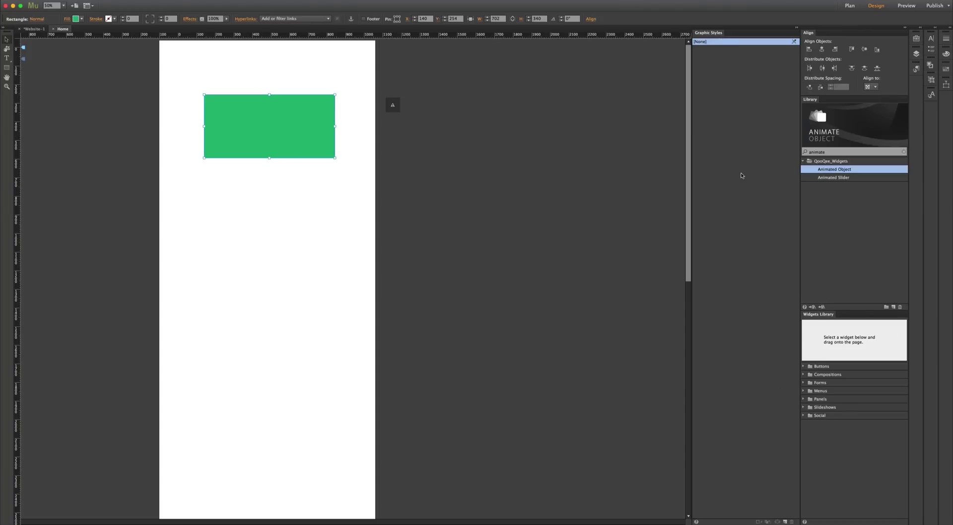
left_click(785, 521)
left_click(712, 49)
double_click(703, 50)
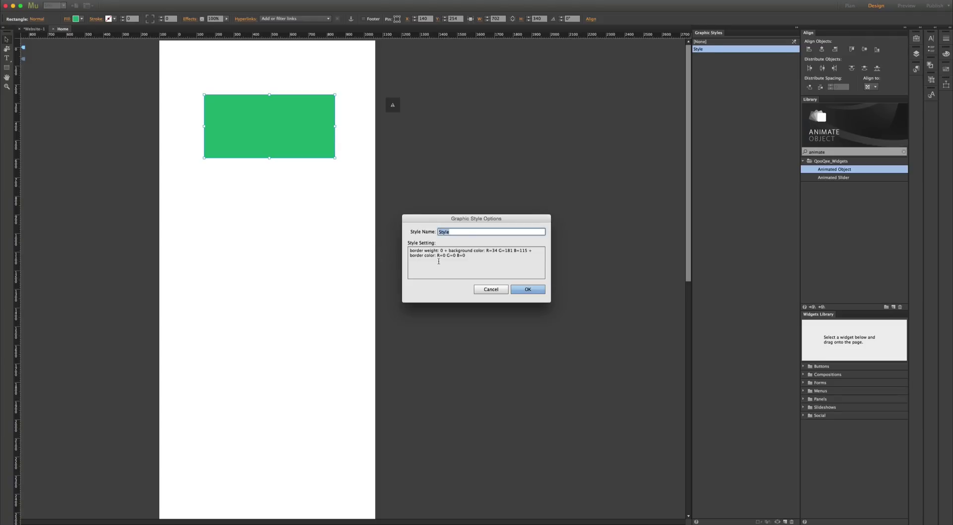
type("stylesample")
left_click(536, 291)
left_click(537, 291)
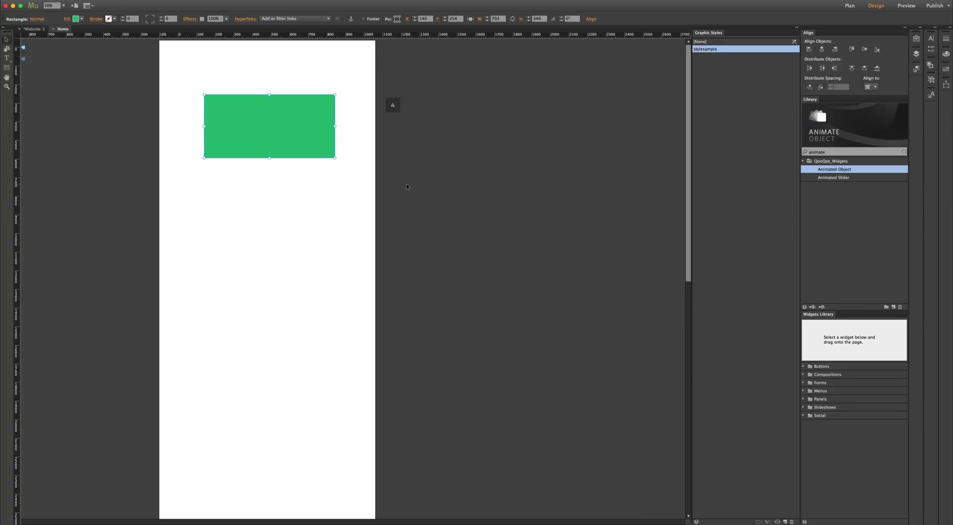
Step: Preview the page in the browser, then move the green rectangle lower on the Home page
key("super+shift+e")
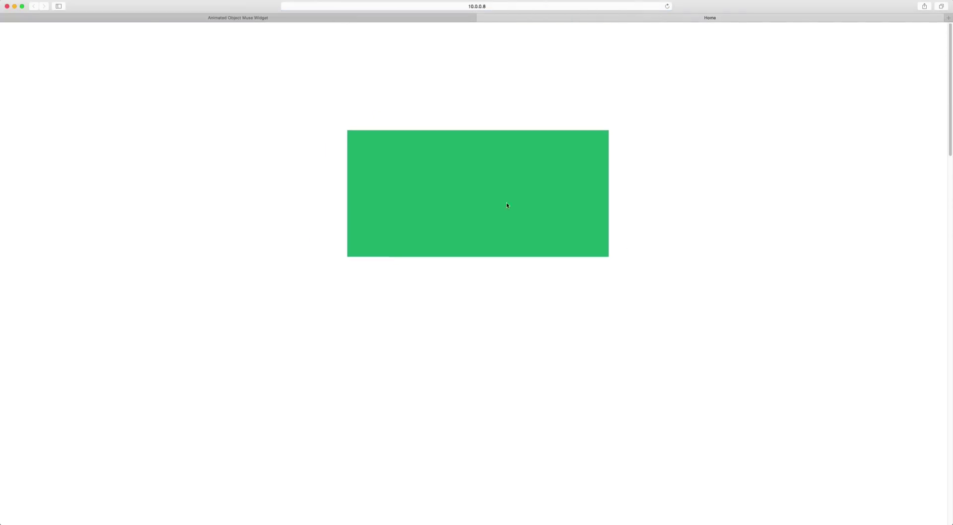
key("super+Tab")
left_click_drag(315, 130, 315, 194)
left_click(394, 107)
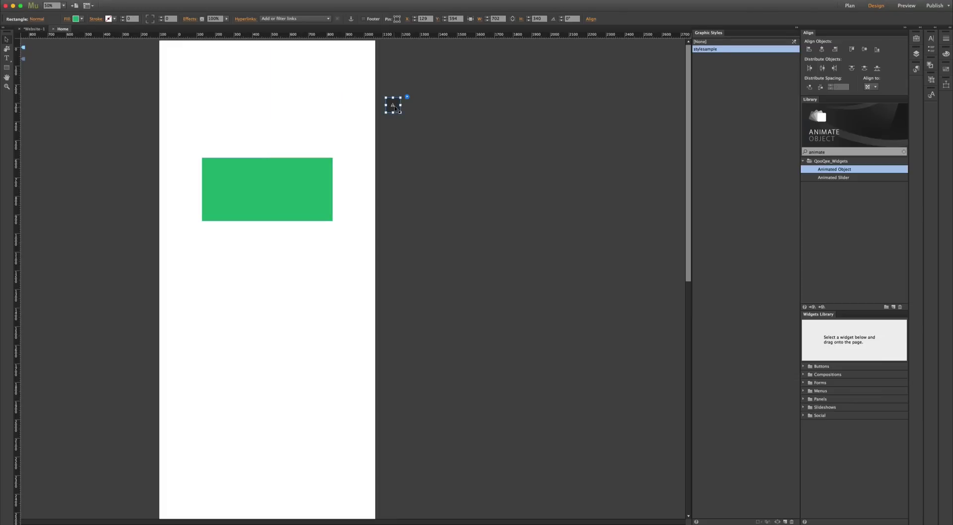
Step: Set Apply to 'Using tooltips to assign animation', delete the green rectangle and draw a new one
left_click(408, 96)
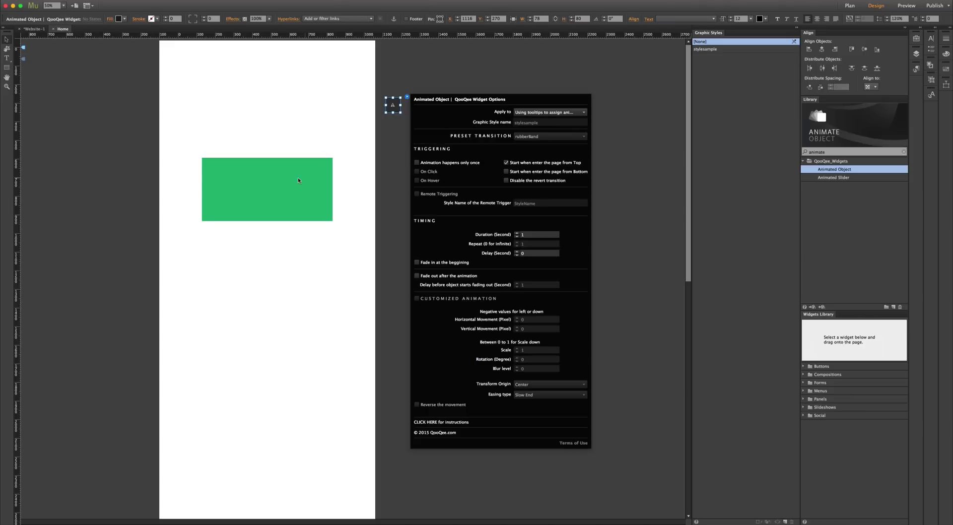
left_click(298, 177)
key("Delete")
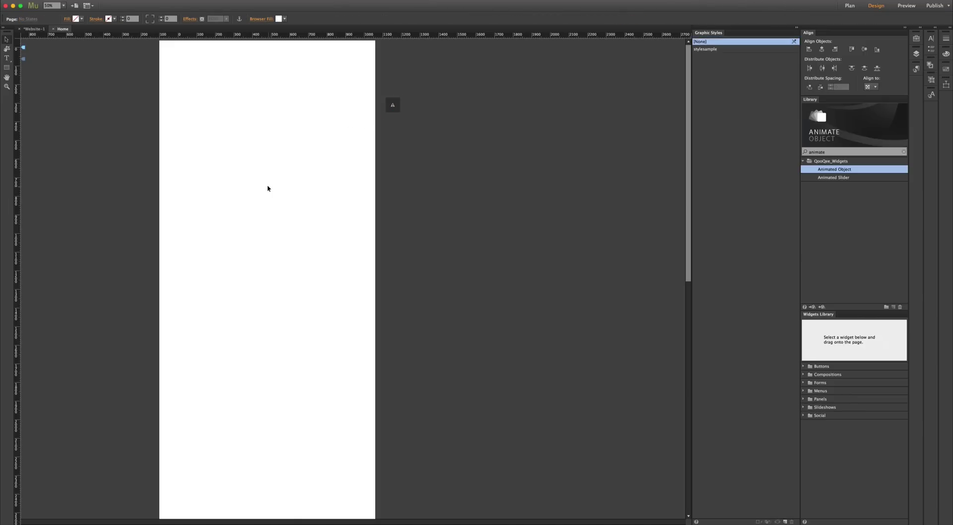
key("m")
left_click_drag(222, 141, 325, 209)
Step: Fill the new rectangle purple and move it up toward the page centre
left_click(82, 19)
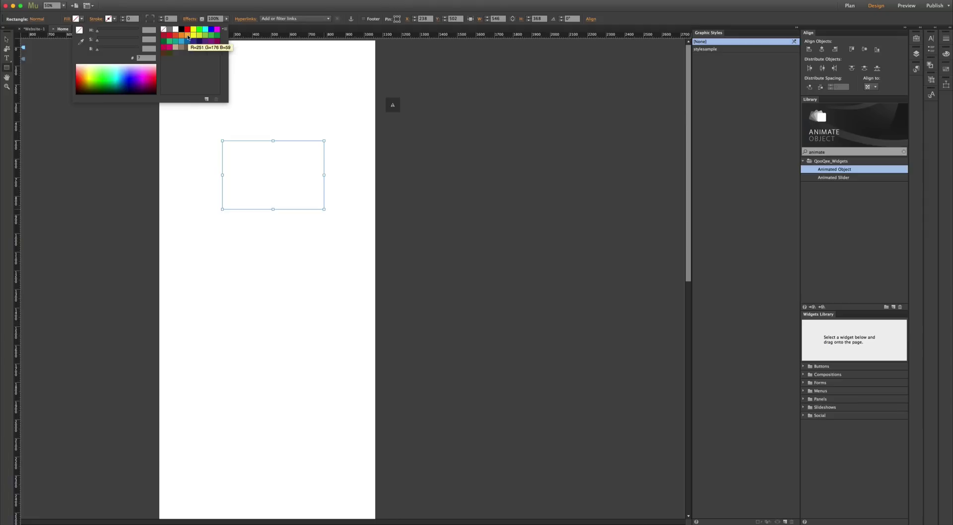
left_click(204, 44)
key("v")
left_click_drag(289, 185, 298, 149)
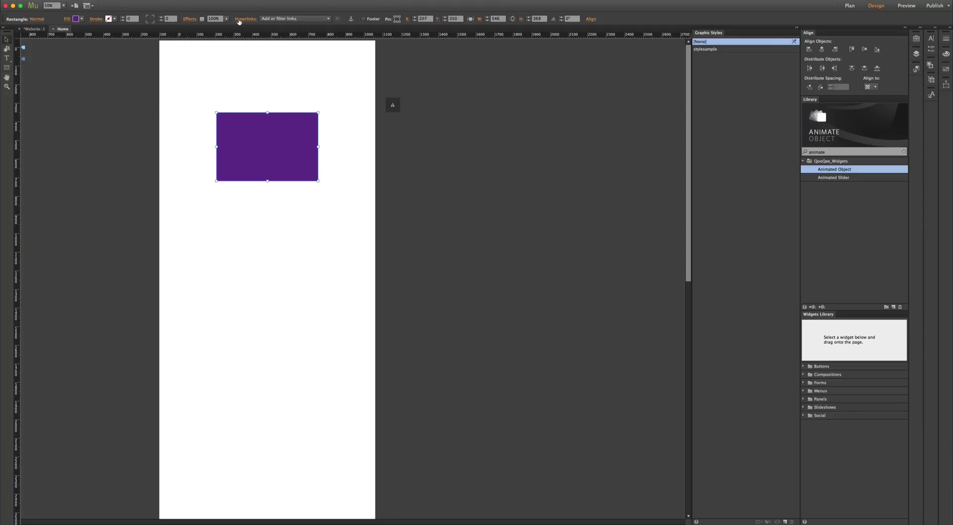
Step: Give the purple rectangle the tooltip 'up left shrink' and preview the page in Safari
left_click(238, 19)
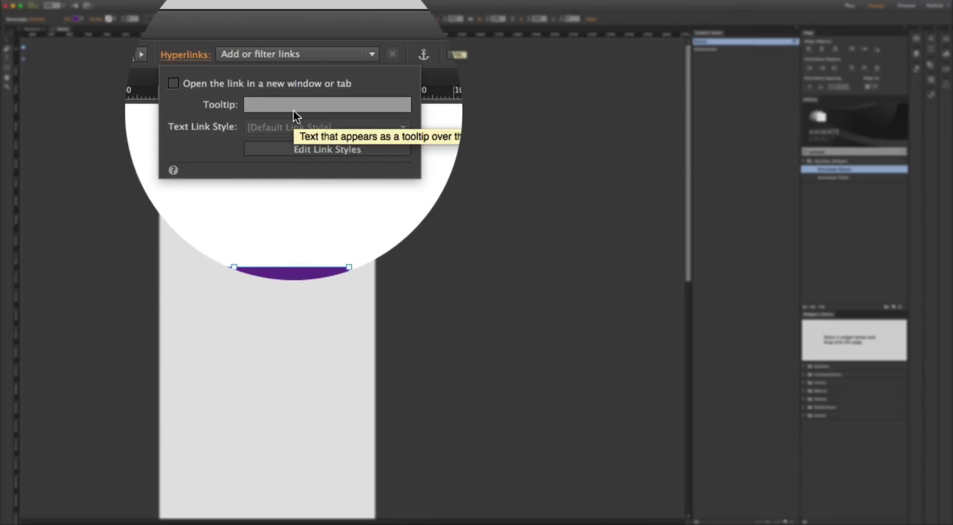
left_click(293, 110)
type("up left shrink")
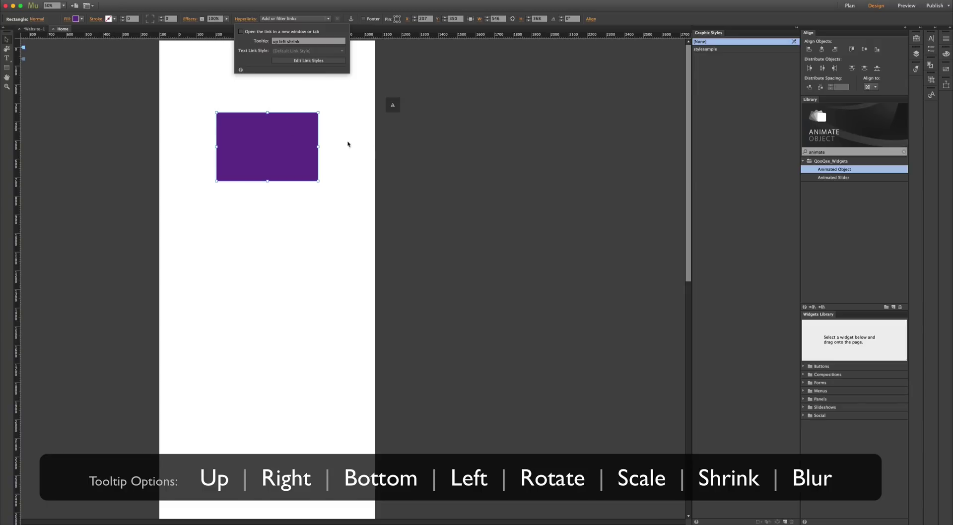
key("super+shift+e")
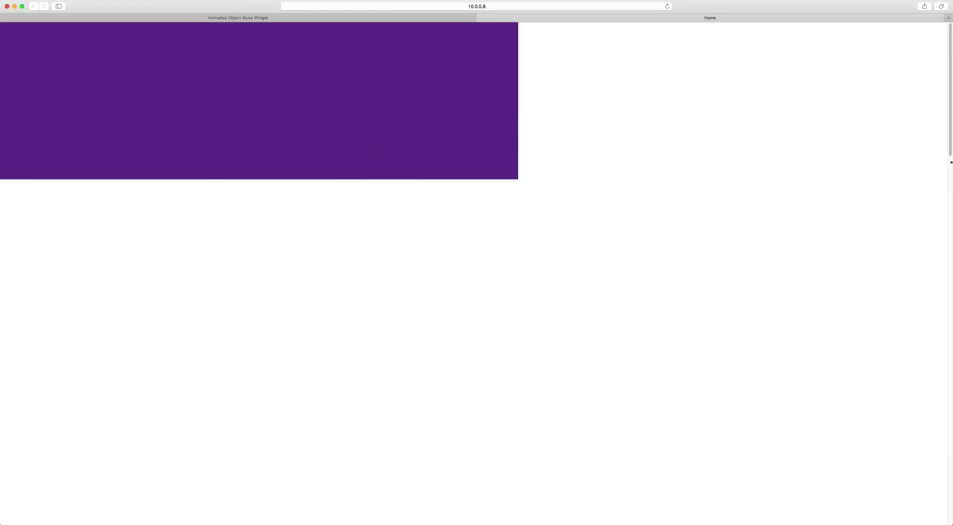
Step: Enable 'Fade in at the beggining' in the animation widget's options and preview again
left_click_drag(949, 153, 932, 130)
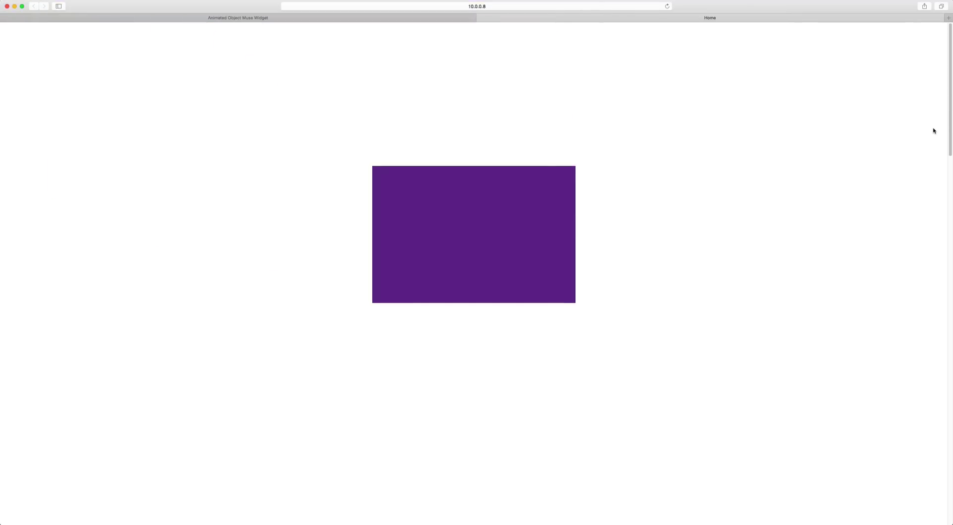
key("super+Tab")
left_click(393, 105)
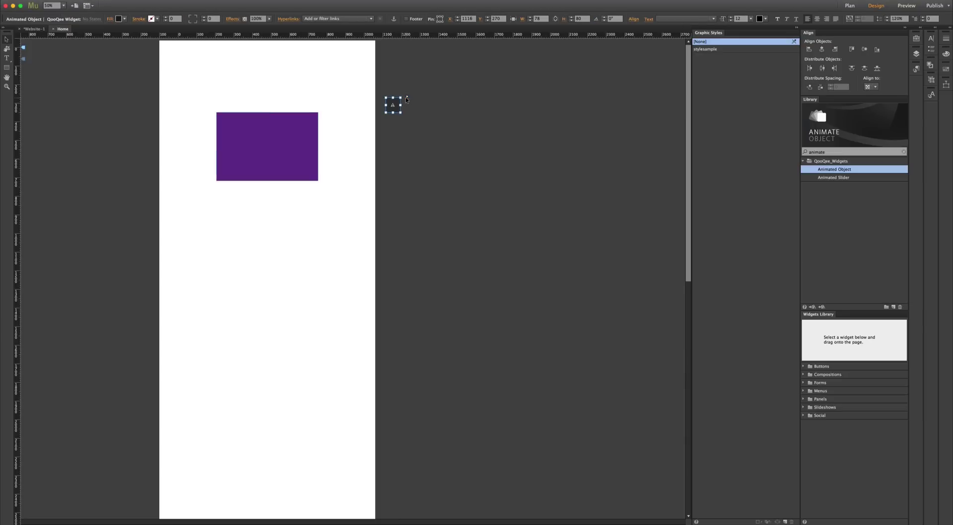
left_click(406, 97)
left_click(416, 262)
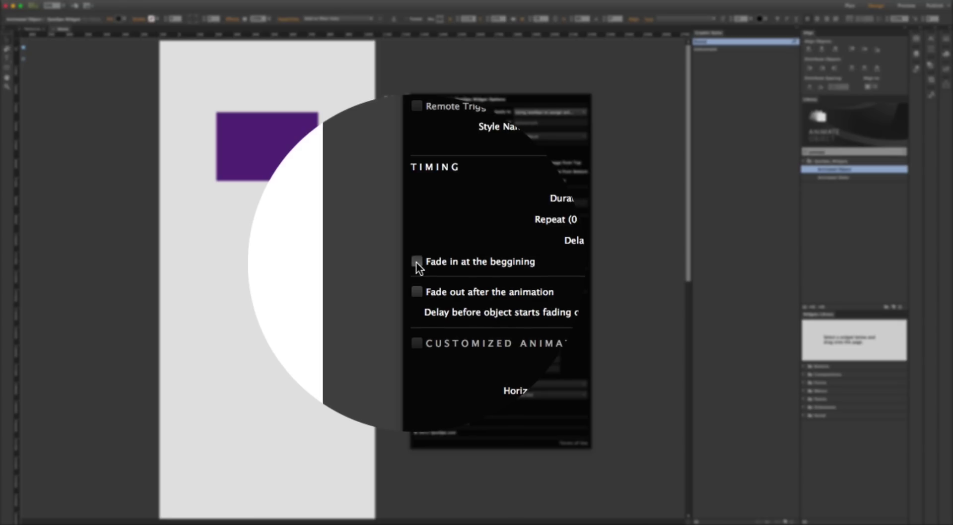
key("super+alt+e")
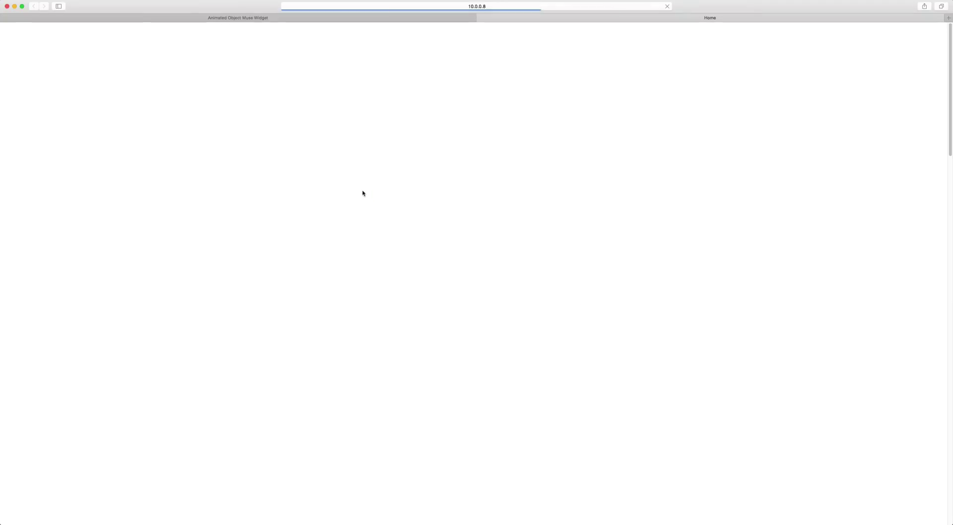
Step: Watch the purple box fade in, then move it lower on the Muse page
left_click_drag(952, 42, 924, 49)
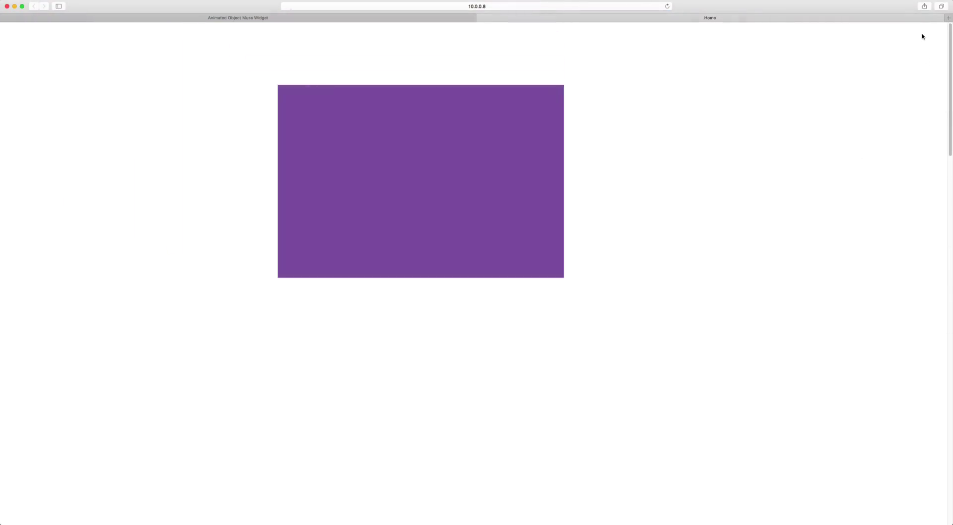
key("super+Tab")
left_click_drag(265, 141, 257, 244)
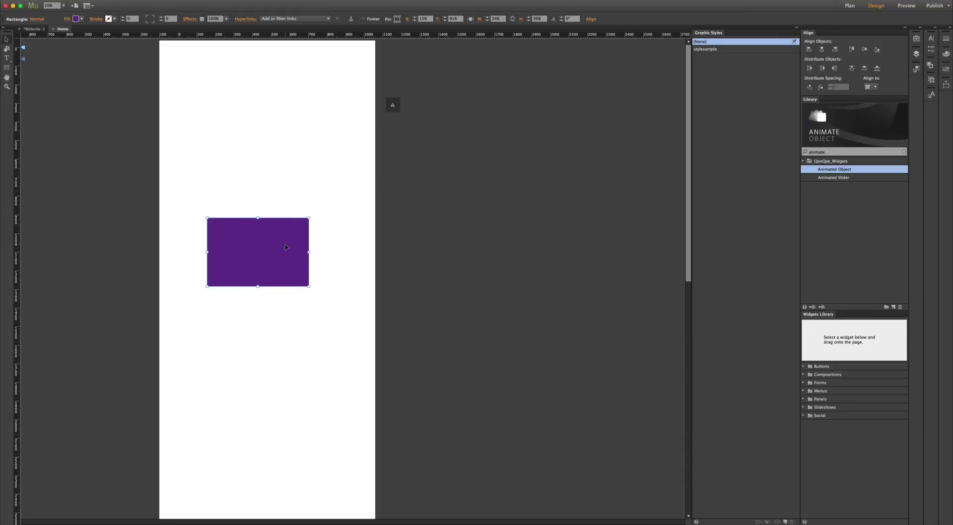
Step: Move the purple rectangle to the left edge and draw a tan rectangle beside it
left_click_drag(286, 246, 256, 232)
key("m")
left_click_drag(287, 203, 361, 271)
left_click(78, 18)
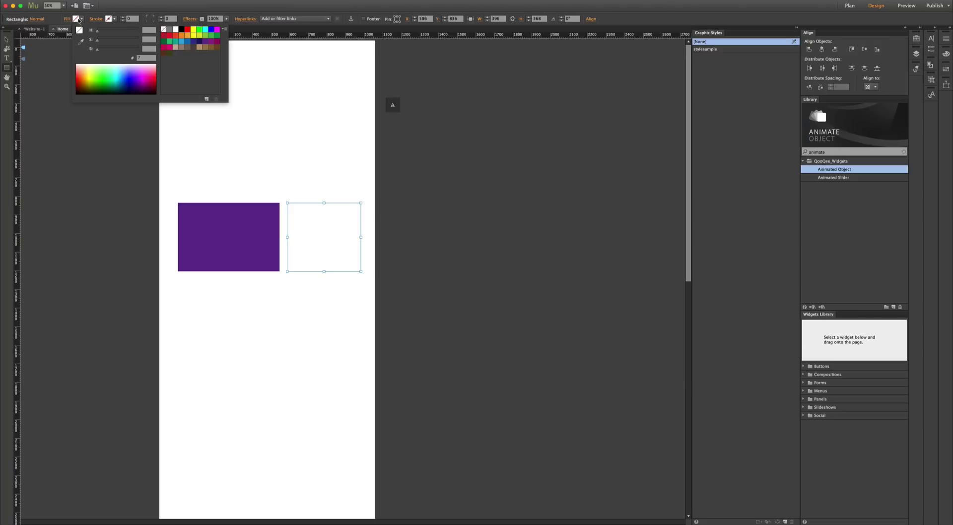
left_click(175, 48)
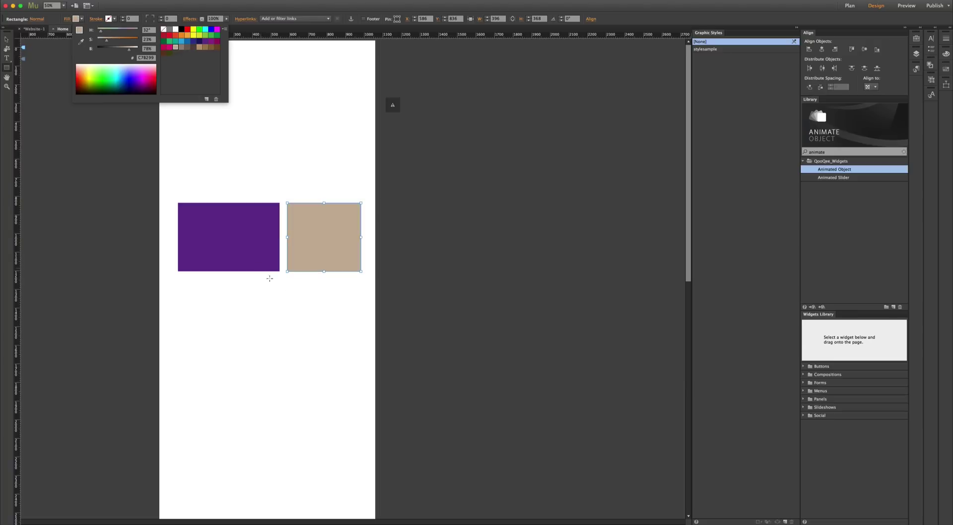
left_click(324, 233)
Step: Duplicate the tan rectangle below the purple one and enlarge it to a 982x606 block
left_click_drag(319, 215, 211, 290)
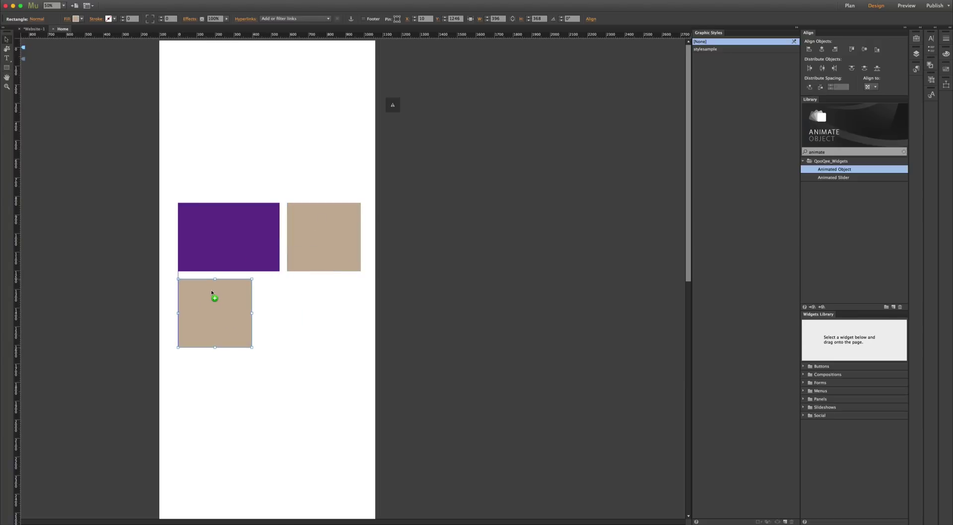
left_click_drag(252, 348, 361, 392)
left_click(320, 225)
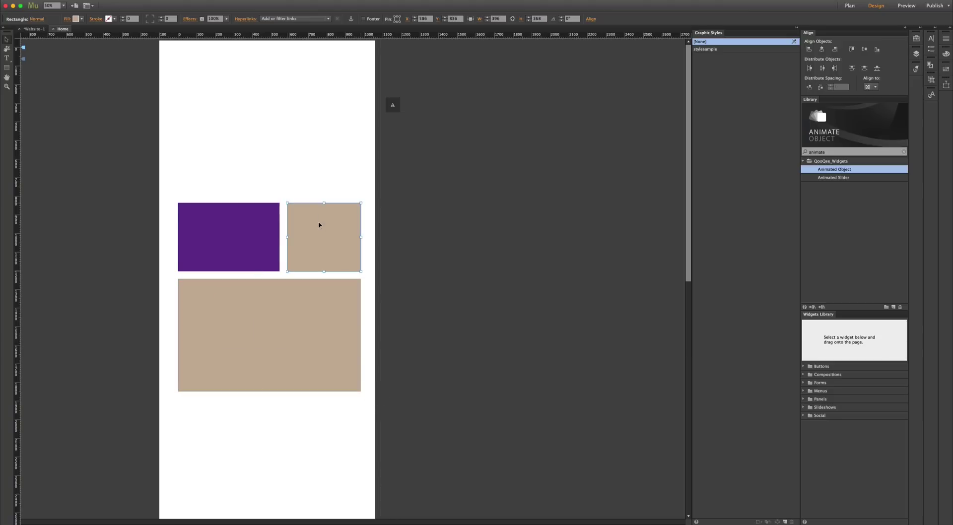
left_click(246, 18)
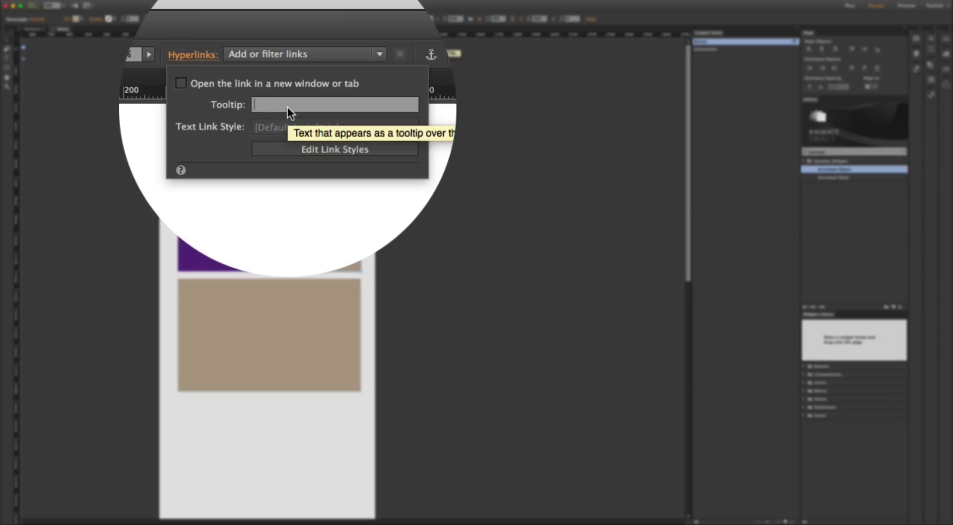
Step: Set tooltip 'right' on the small tan box and 'rotate' on the large one, then reload the preview
type("right")
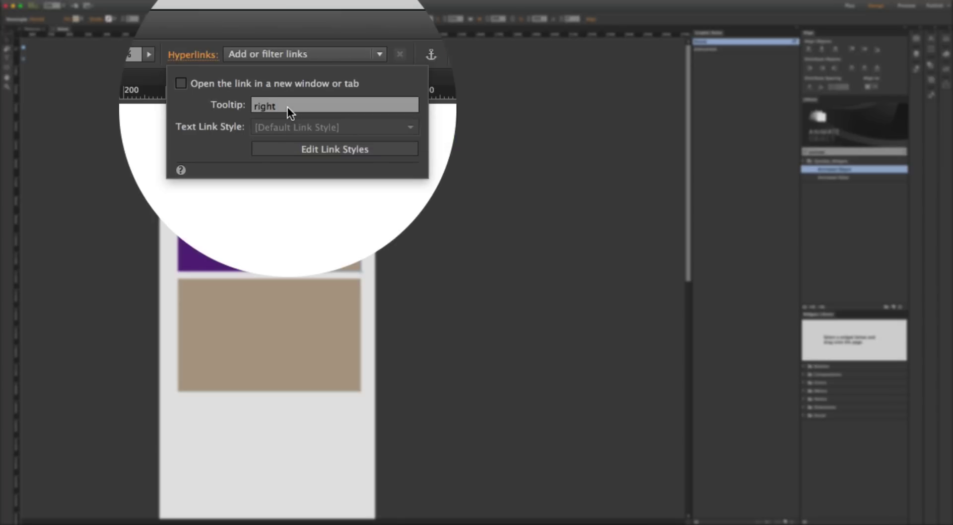
key("Return")
left_click(285, 319)
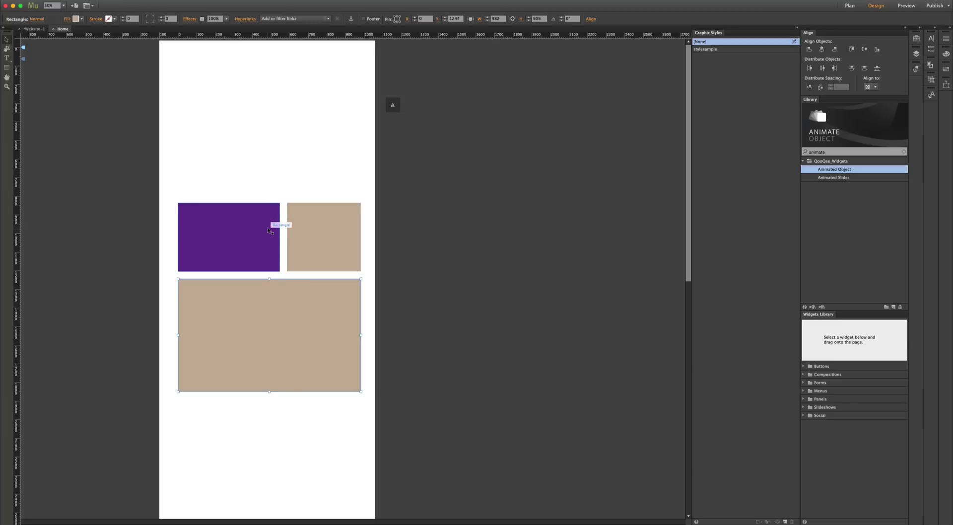
left_click(245, 19)
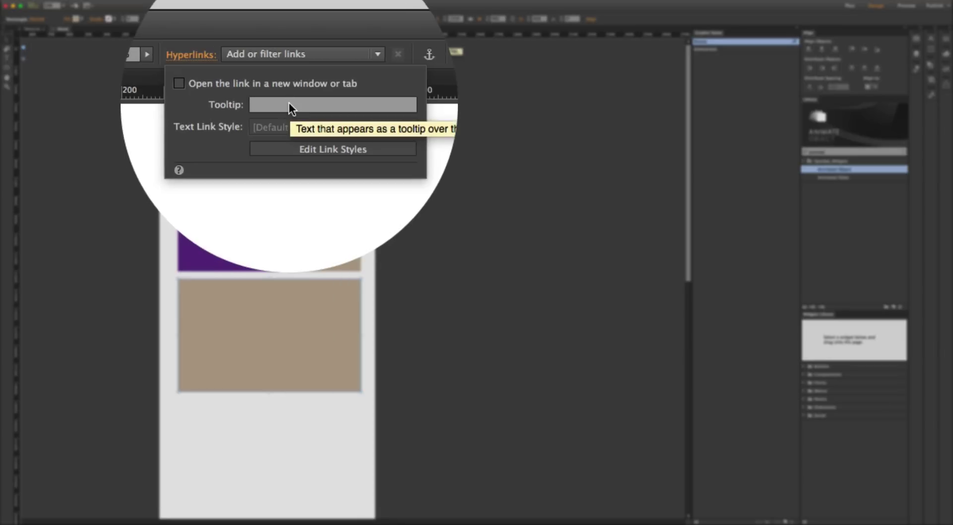
left_click(289, 104)
type("rotate")
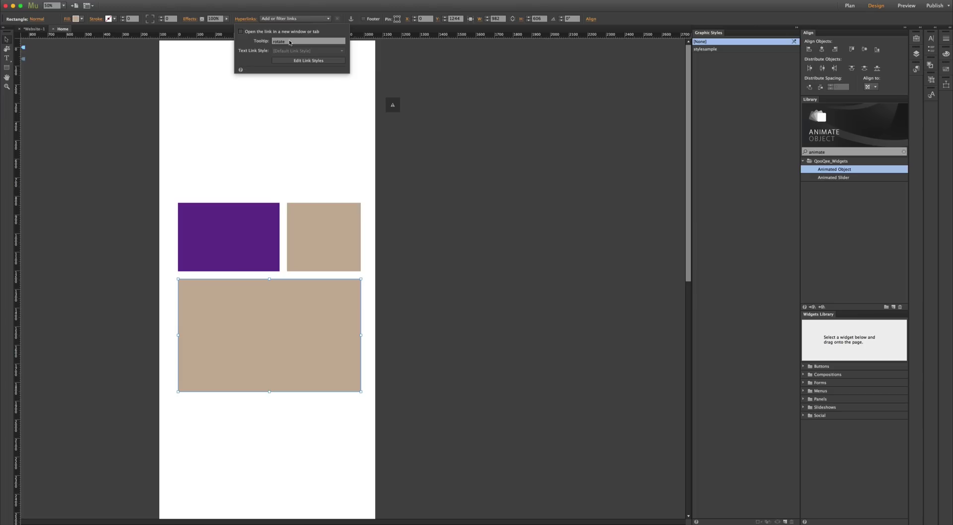
left_click(405, 240)
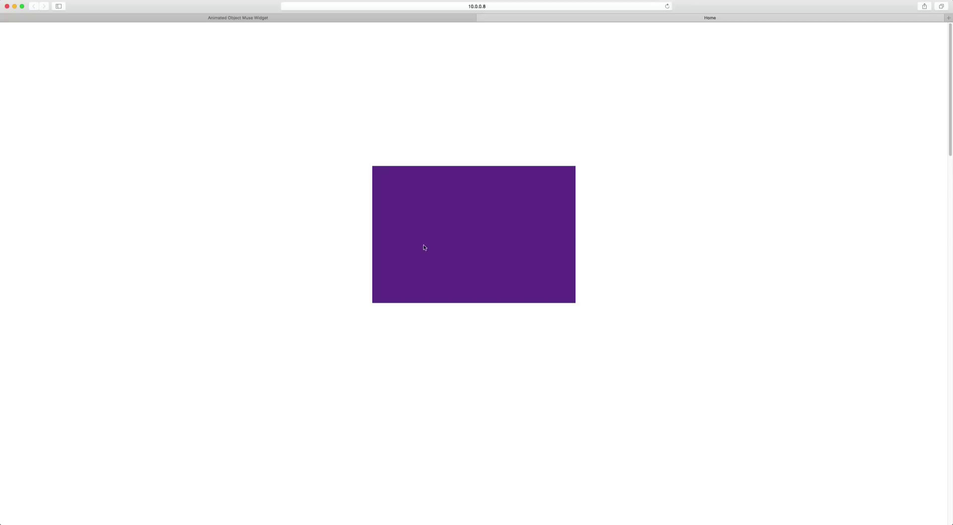
left_click(424, 247)
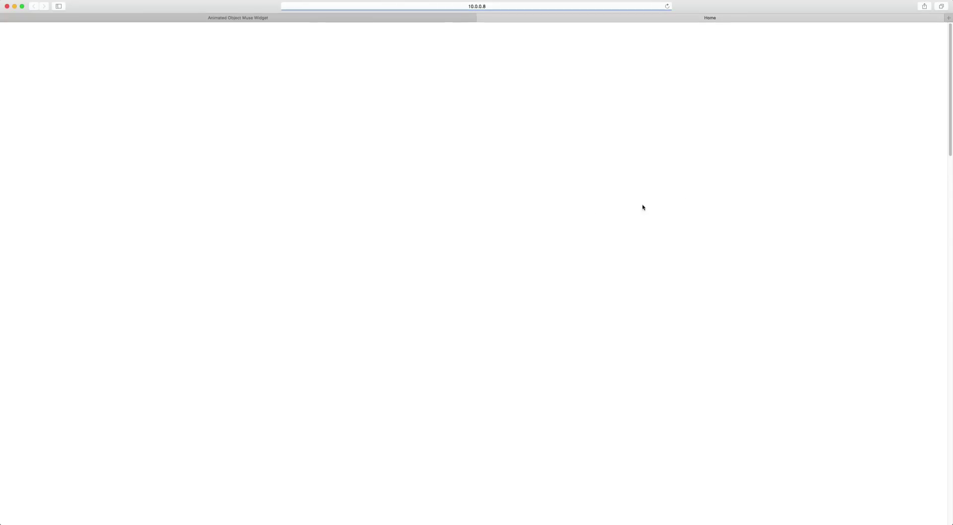
Step: Scroll the Safari preview to watch the wide box rotate and the small box slide right
left_click_drag(950, 121, 949, 323)
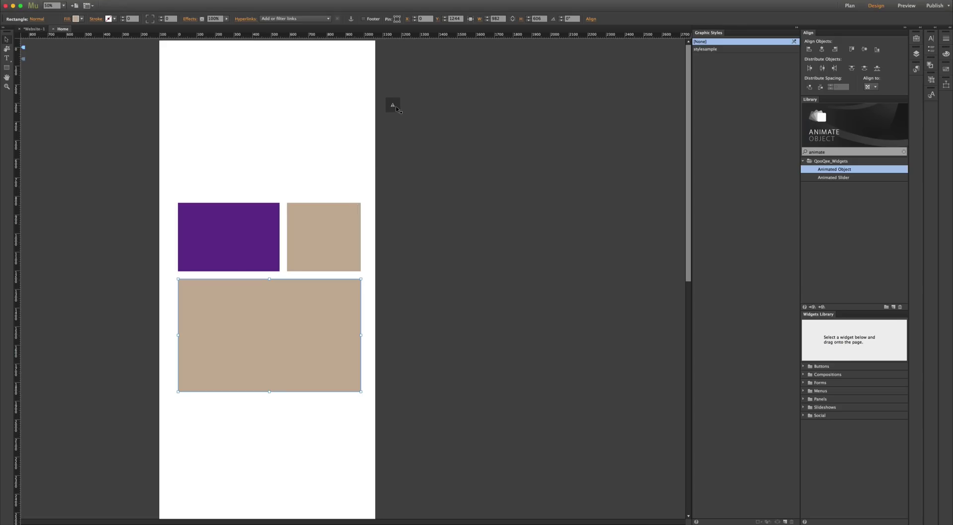
left_click(395, 107)
left_click(403, 99)
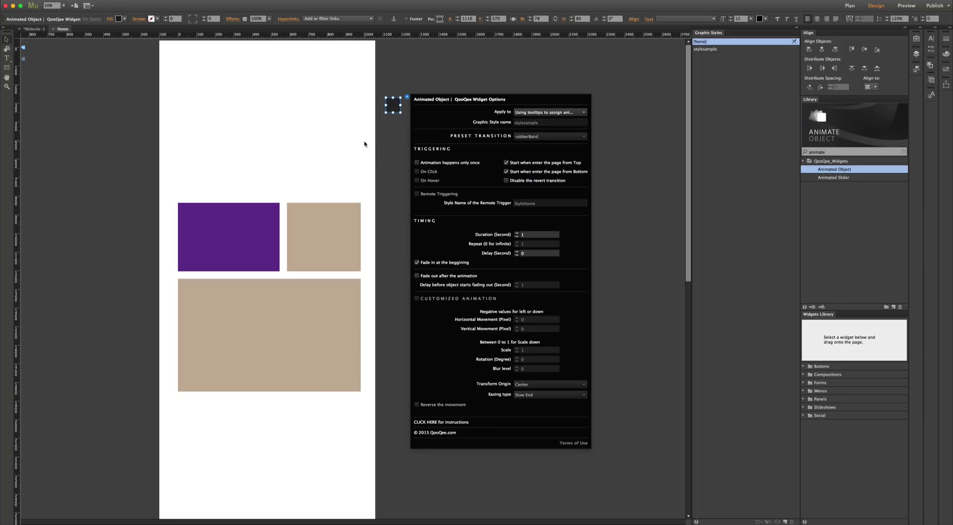
left_click(365, 144)
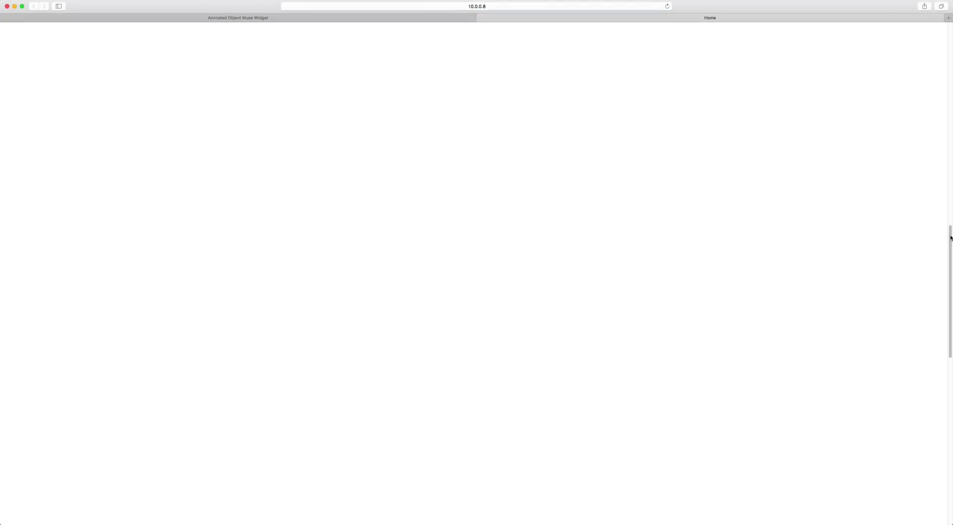
left_click_drag(948, 245, 889, 109)
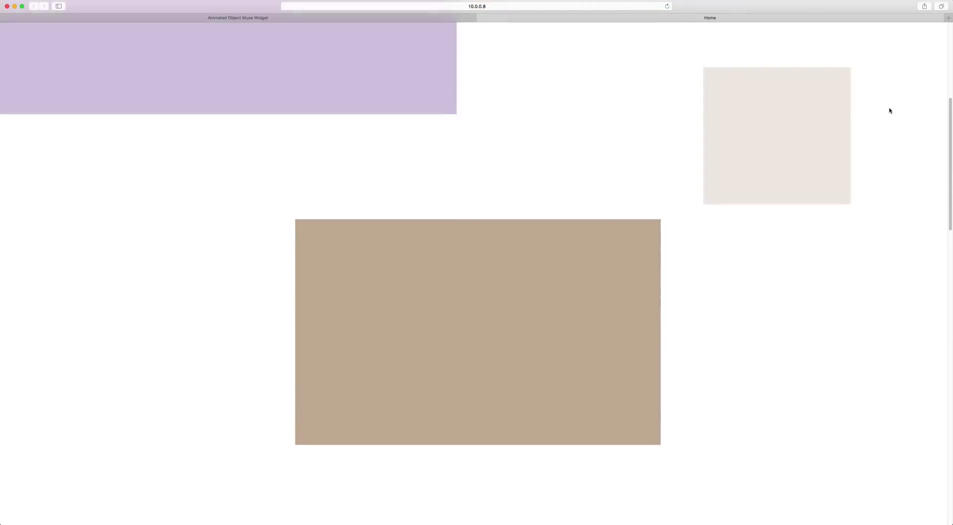
key("super+Tab")
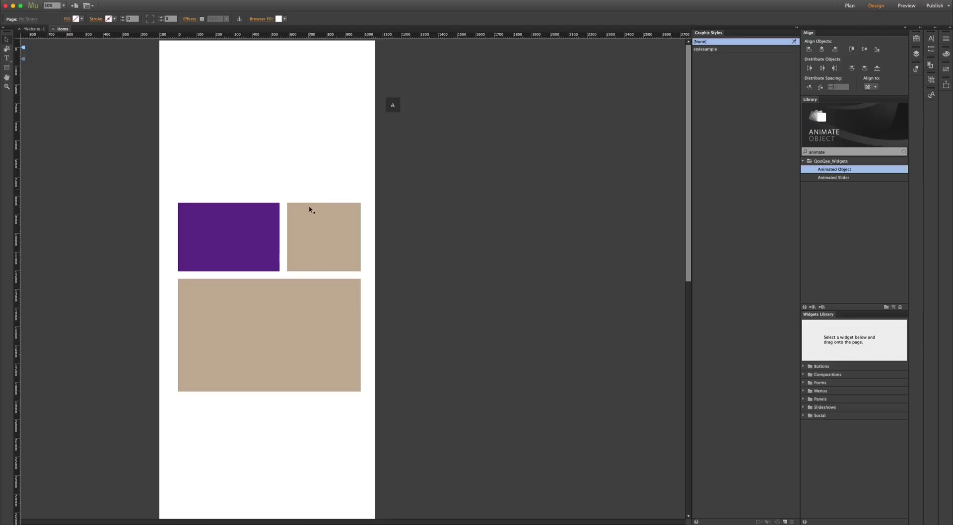
Step: Set the widget's Apply to option to 'Objects with a certain Graphic Style' using stylesample
left_click(398, 102)
left_click(407, 97)
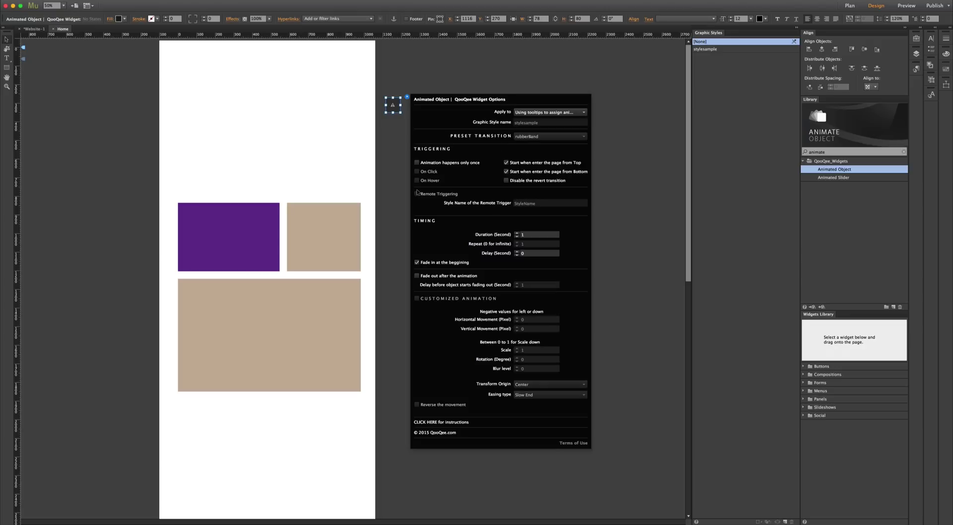
left_click(534, 115)
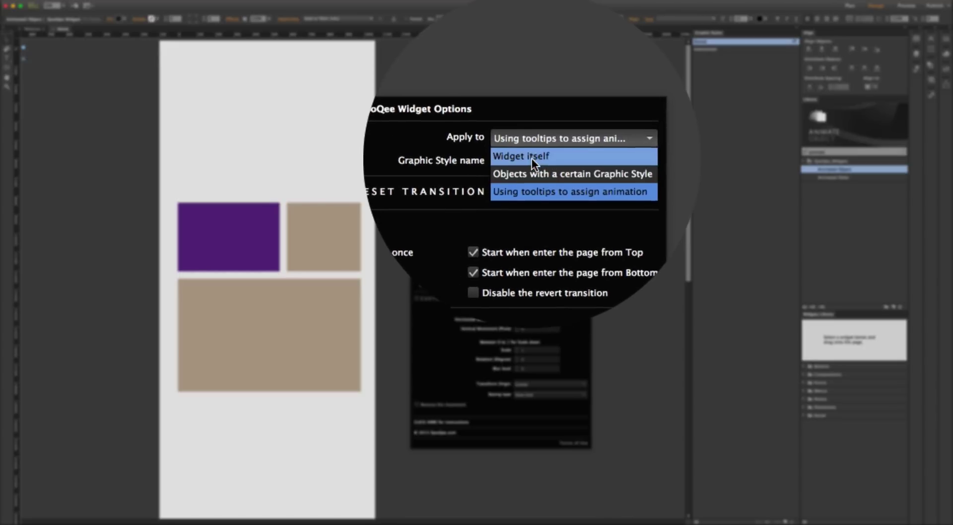
left_click(531, 159)
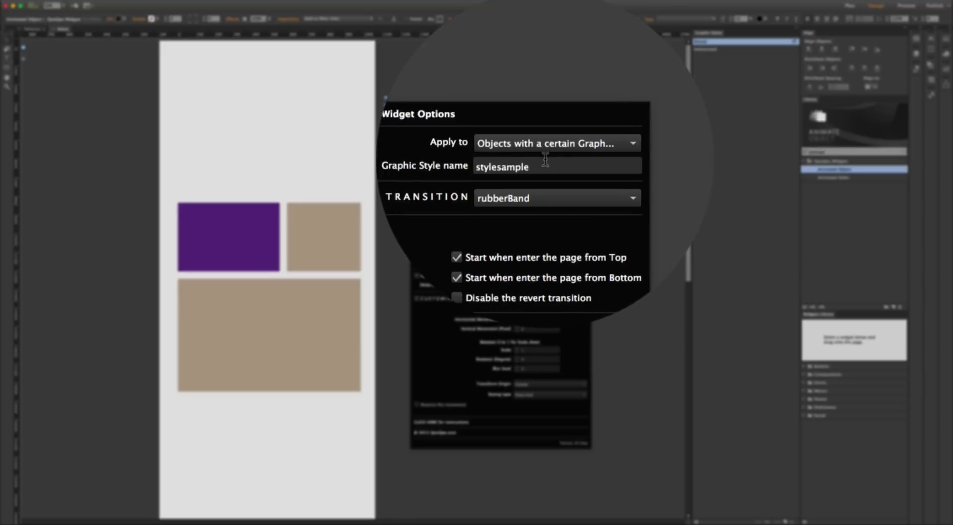
left_click(528, 158)
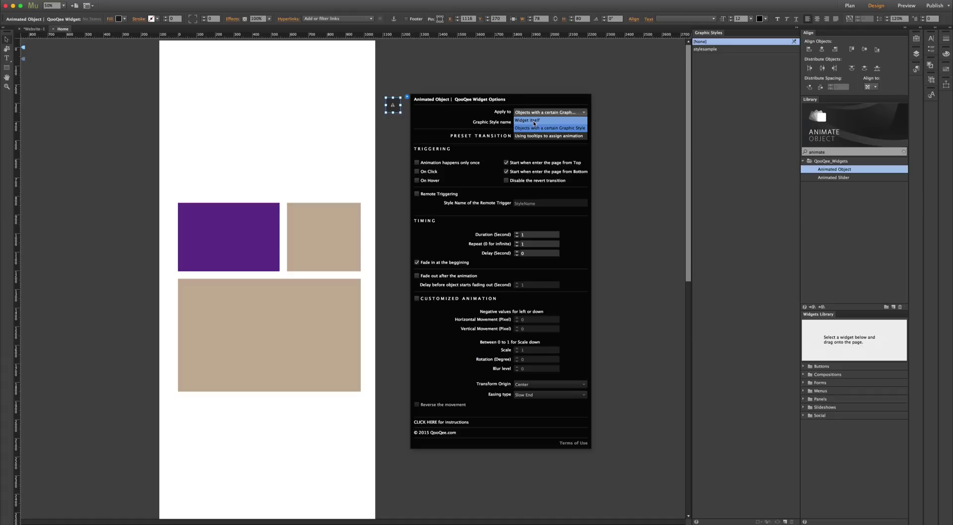
left_click(480, 135)
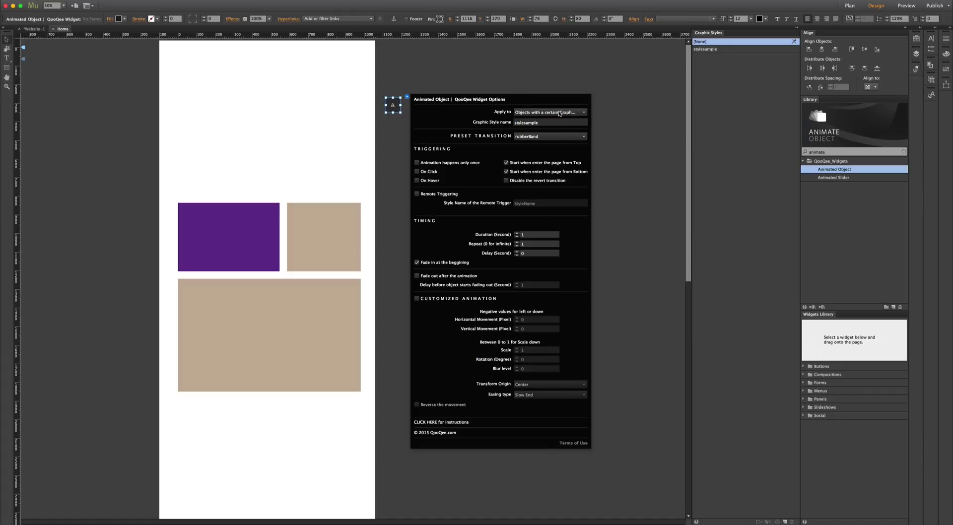
Step: Delete the three rectangles and draw a new one in the lower area styled stylesample
left_click_drag(217, 181, 308, 337)
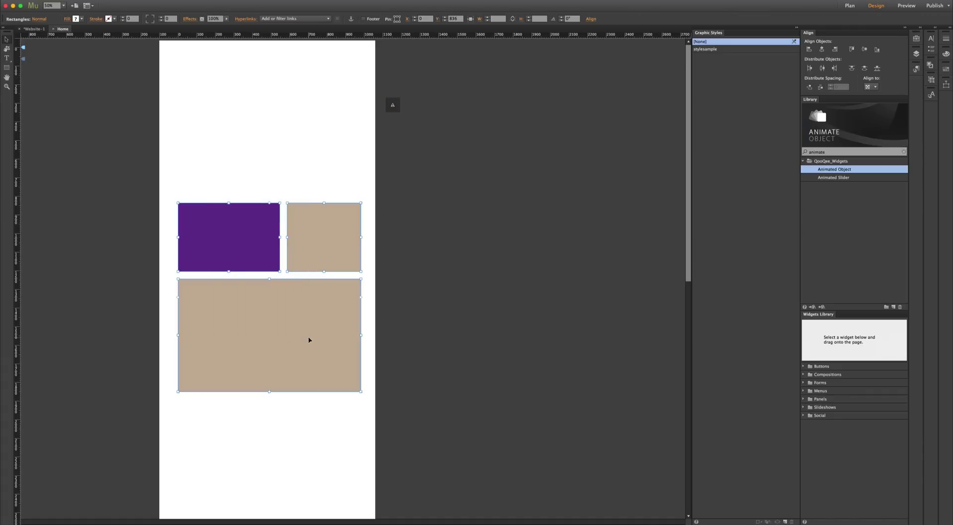
key("Delete")
key("m")
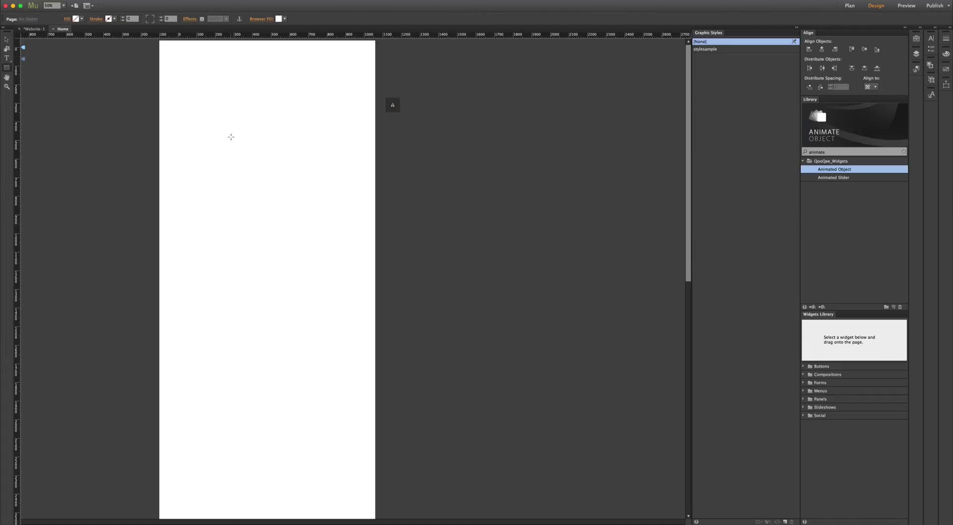
left_click_drag(213, 345, 332, 421)
key("v")
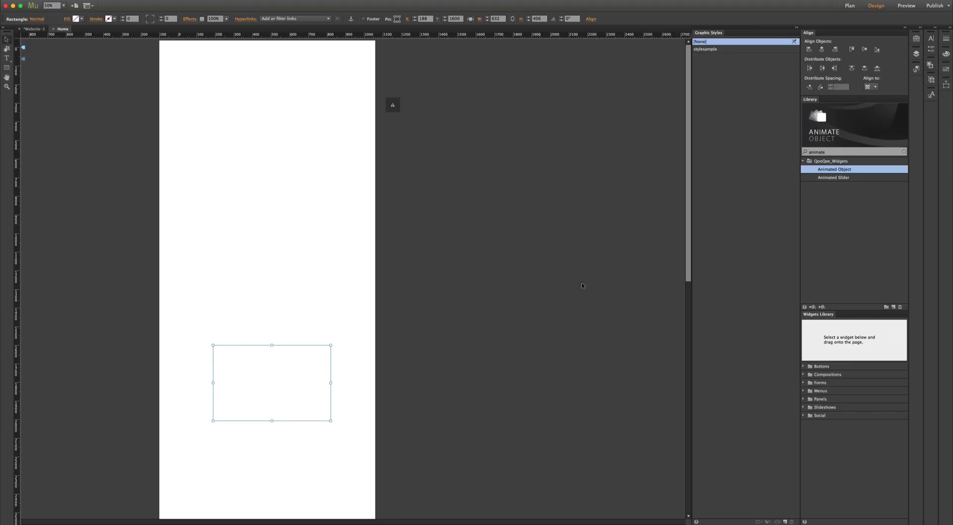
left_click(714, 50)
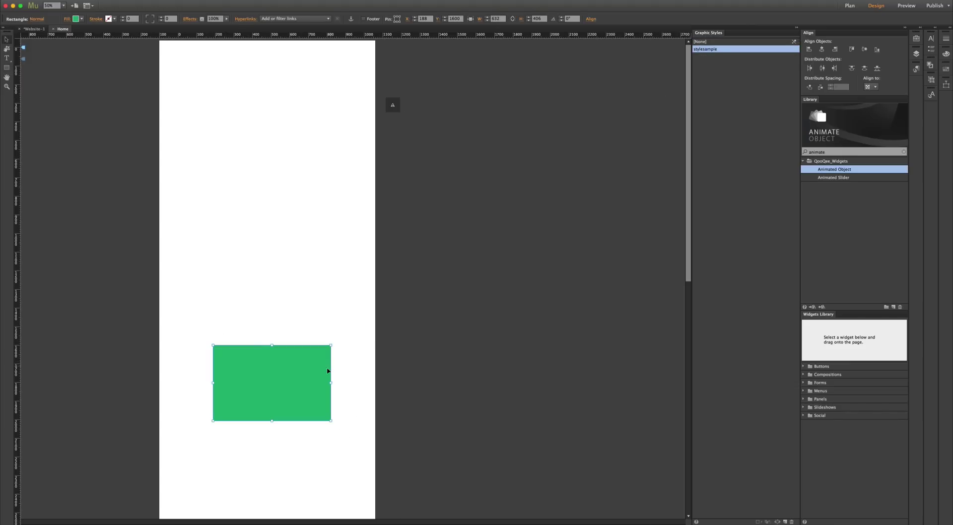
left_click(393, 105)
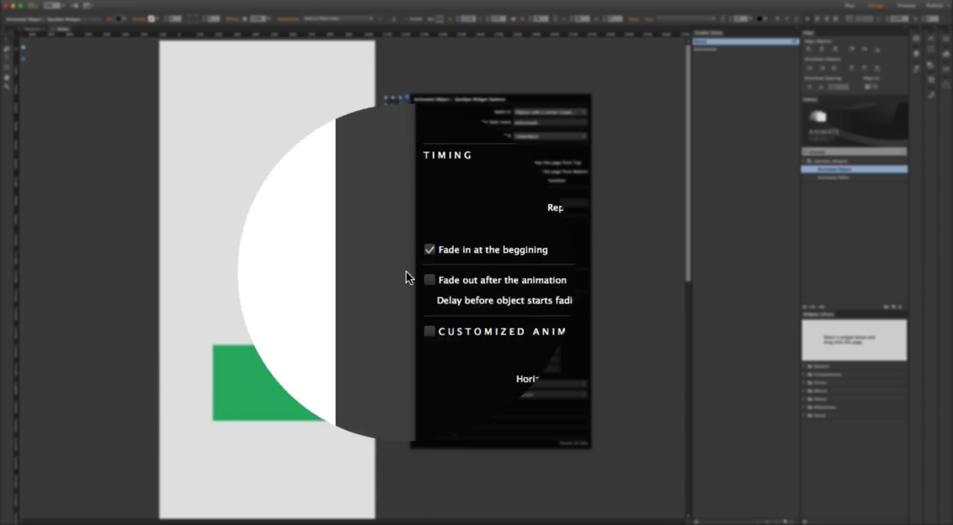
Step: Check Remote Triggering in the widget options, view the Safari preview, and return to Muse
left_click(423, 193)
key("Escape")
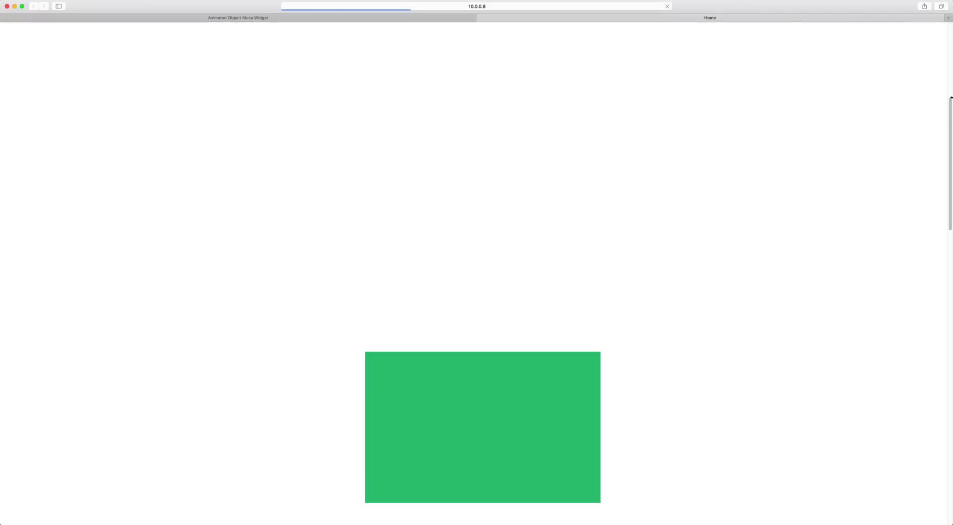
left_click_drag(949, 100, 941, 131)
key("super+Tab")
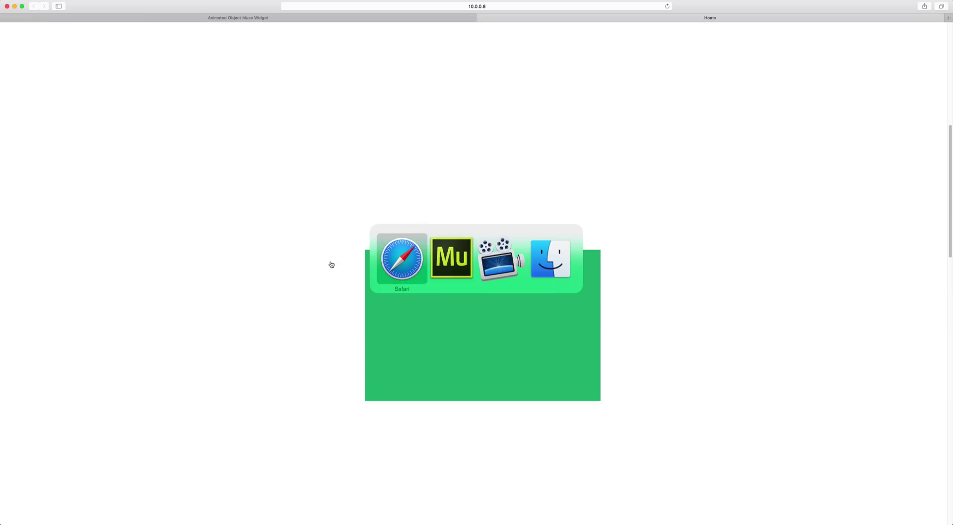
left_click(450, 268)
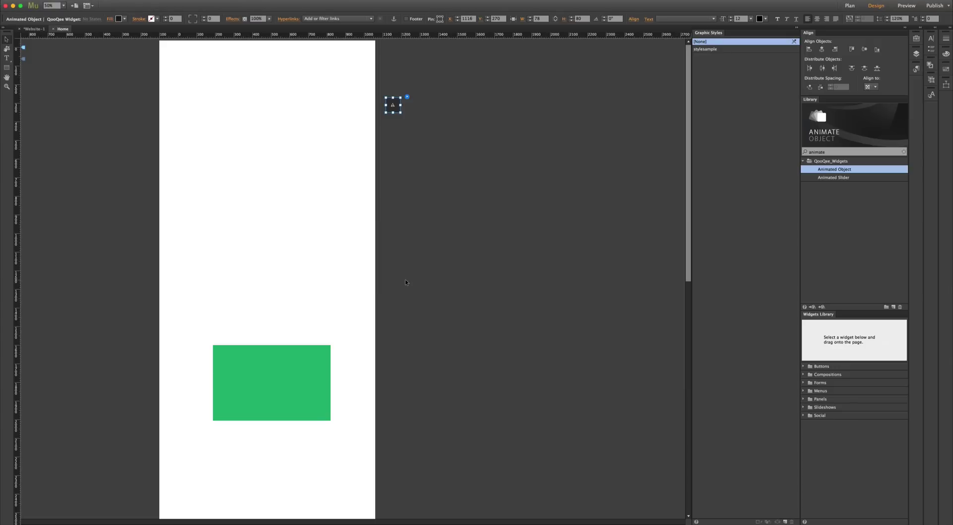
Step: Draw a small blue rectangle above the green one
left_click_drag(288, 250, 342, 274)
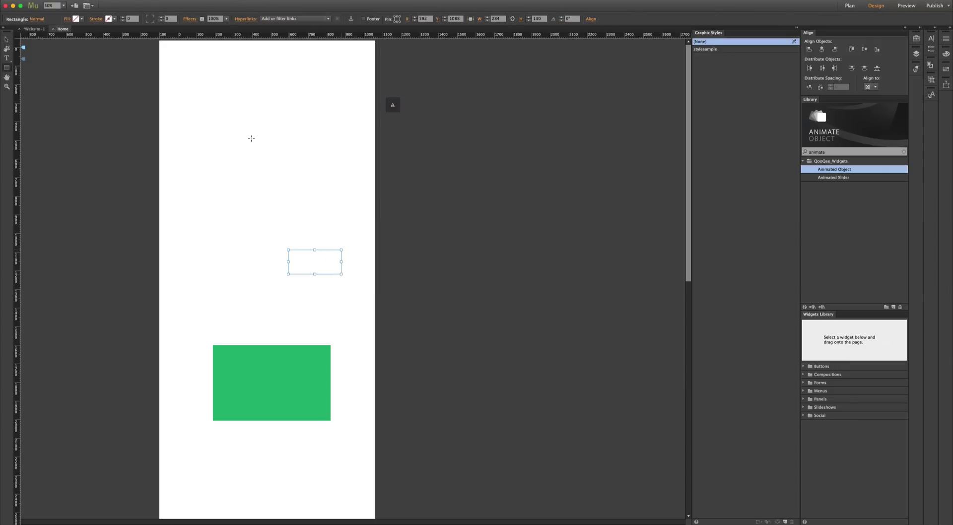
left_click(82, 19)
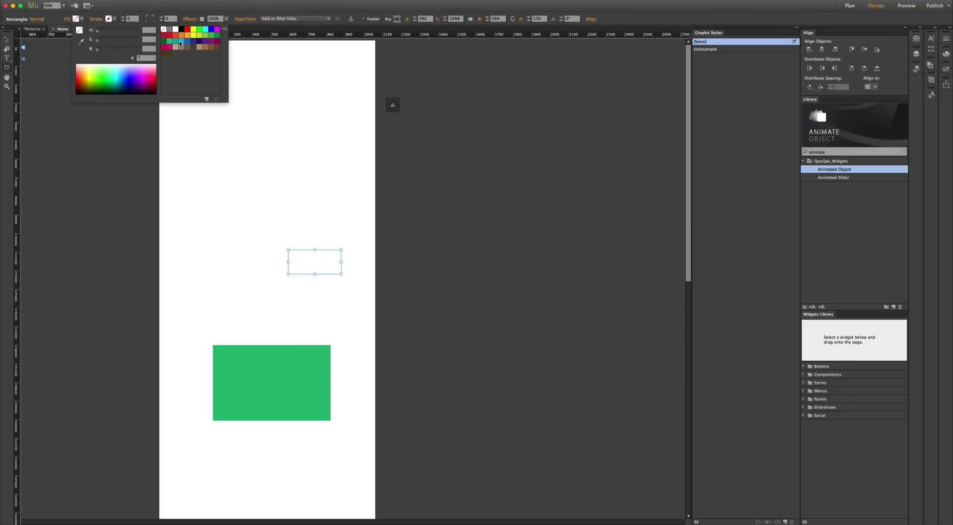
left_click(182, 41)
left_click(315, 254)
key("v")
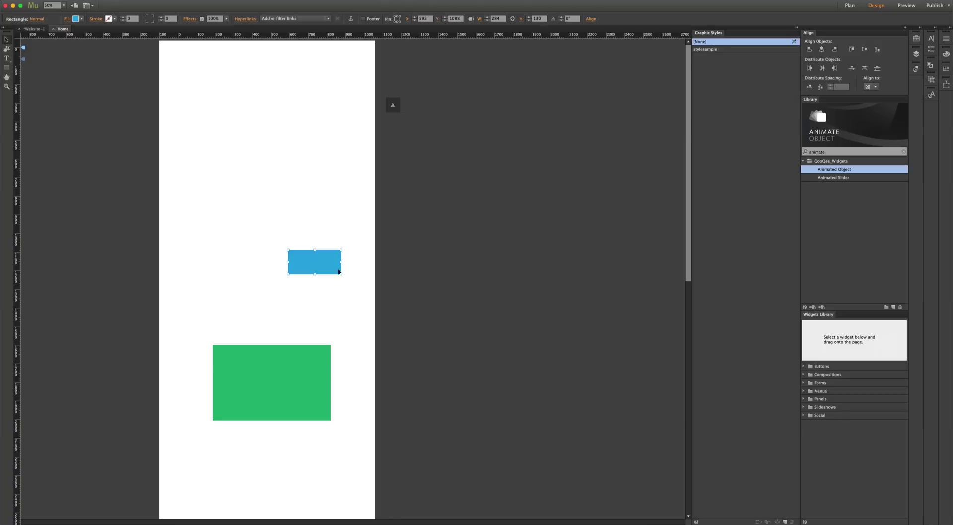
Step: Create a new graphic style from the blue rectangle, apply it, and name it 'trigger'
left_click(786, 522)
left_click(705, 51)
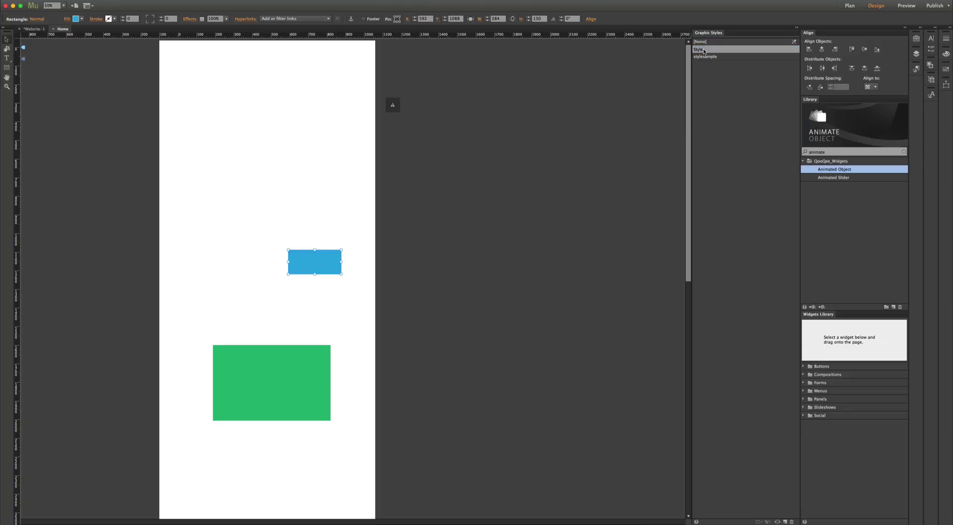
key("super+a")
key("super+a")
key("Return")
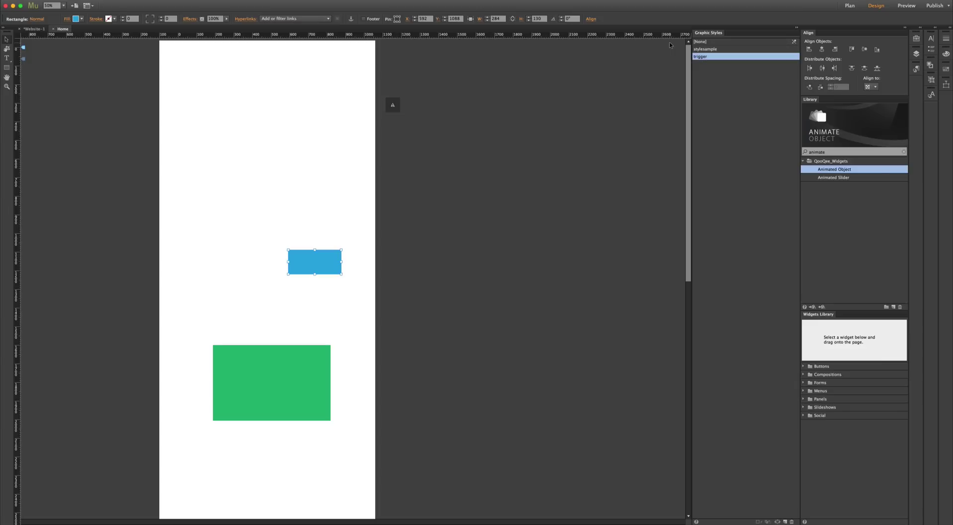
Step: Enter 'trigger' as the widget's Remote Trigger style name and move the blue rectangle lower
mouse_move(703, 58)
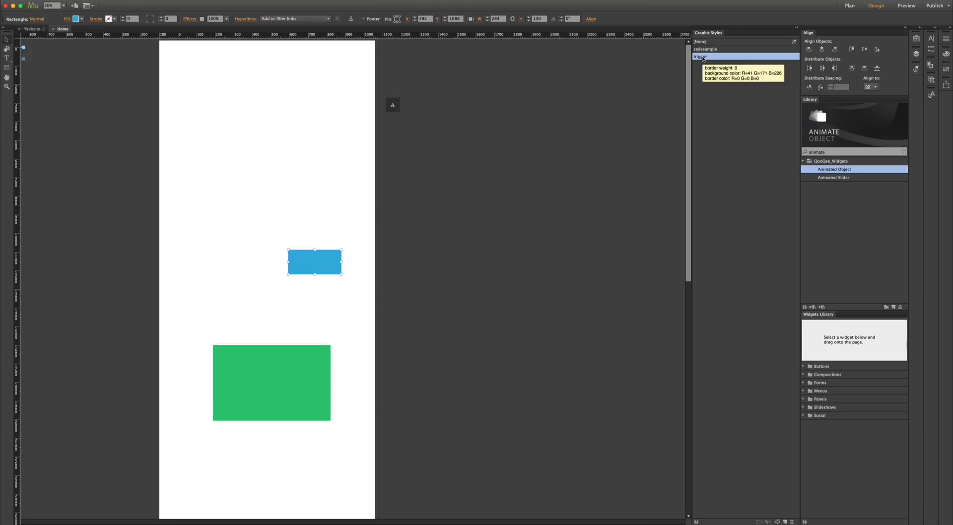
left_click(393, 105)
left_click(407, 97)
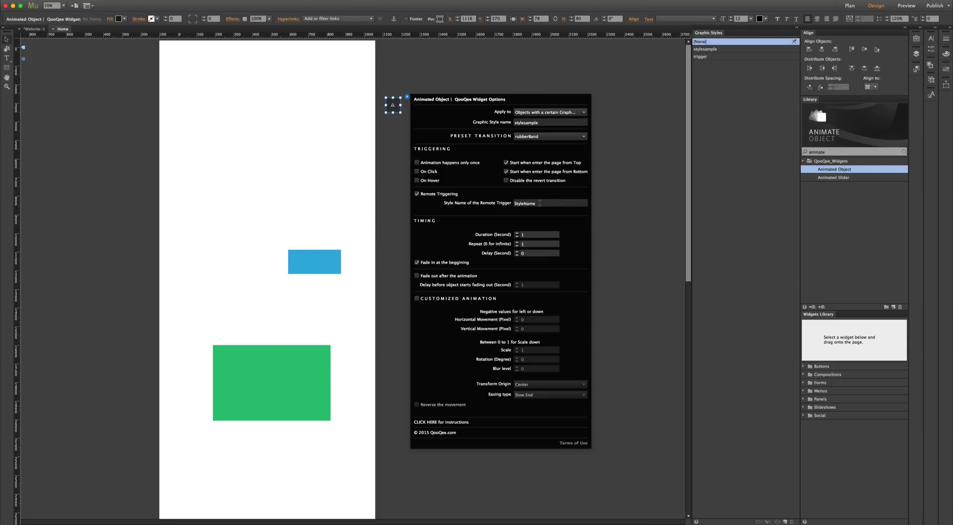
double_click(539, 204)
type("trigger")
left_click(330, 262)
left_click_drag(318, 271, 302, 305)
Step: Set the green rectangle's widget animation to trigger On Click
left_click(294, 371)
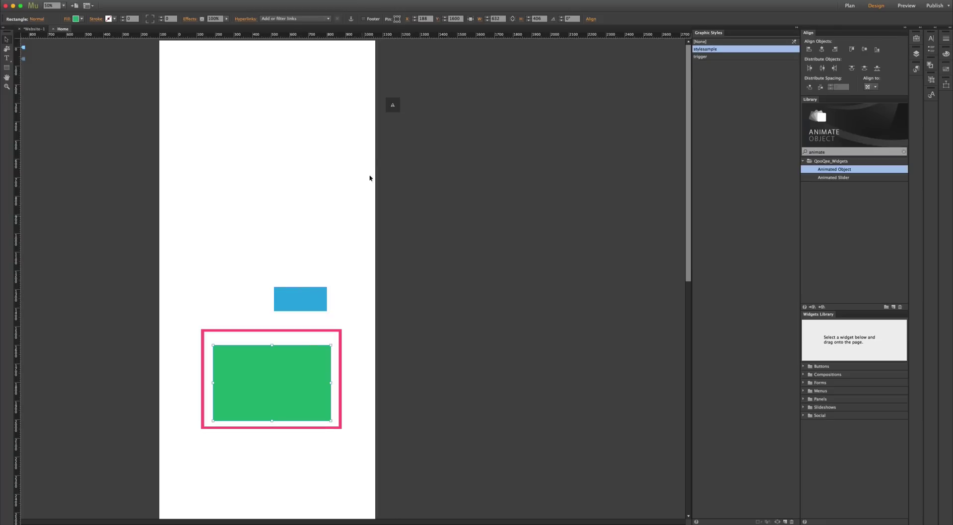
left_click(393, 105)
left_click(405, 97)
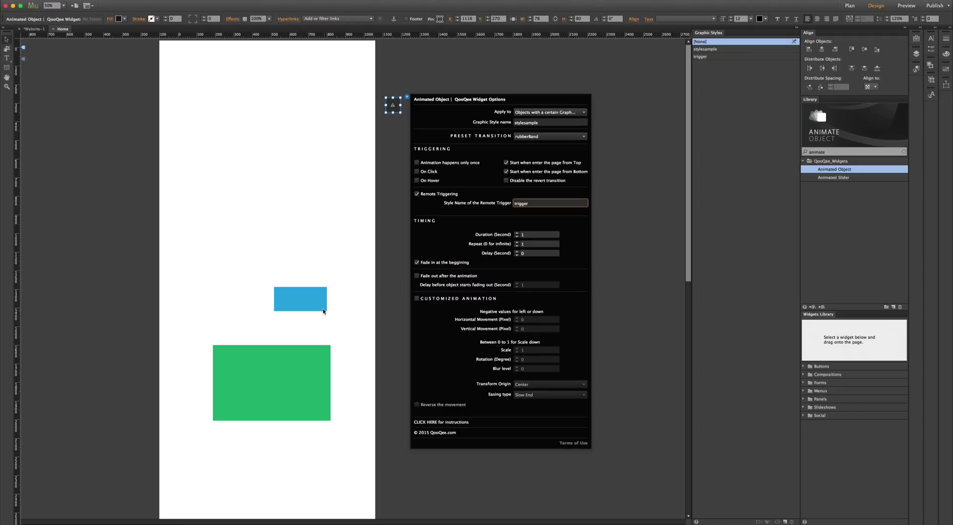
left_click(290, 295)
left_click(392, 104)
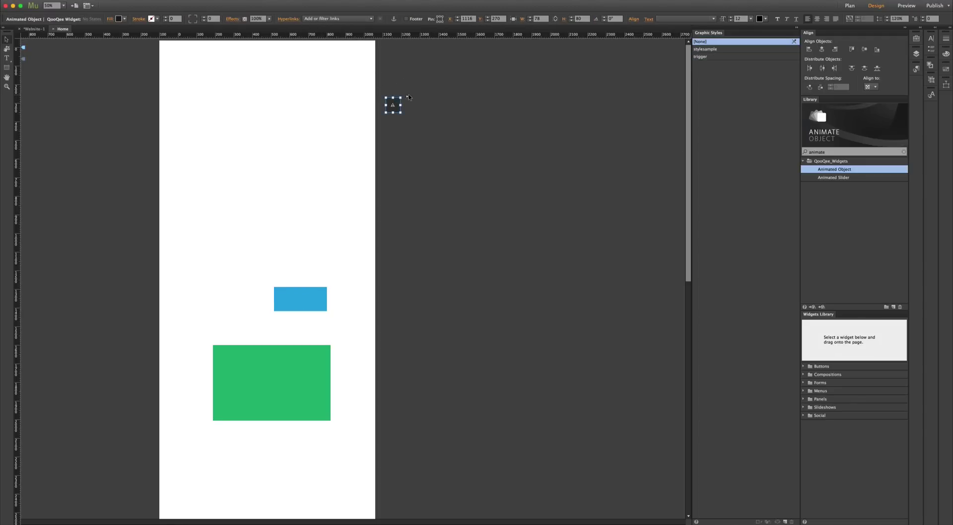
left_click(408, 96)
left_click(432, 171)
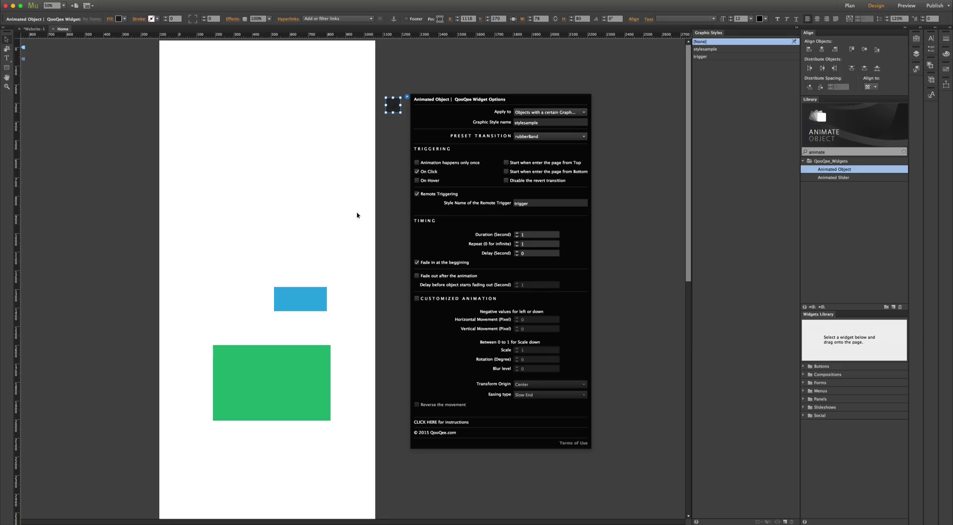
left_click(314, 225)
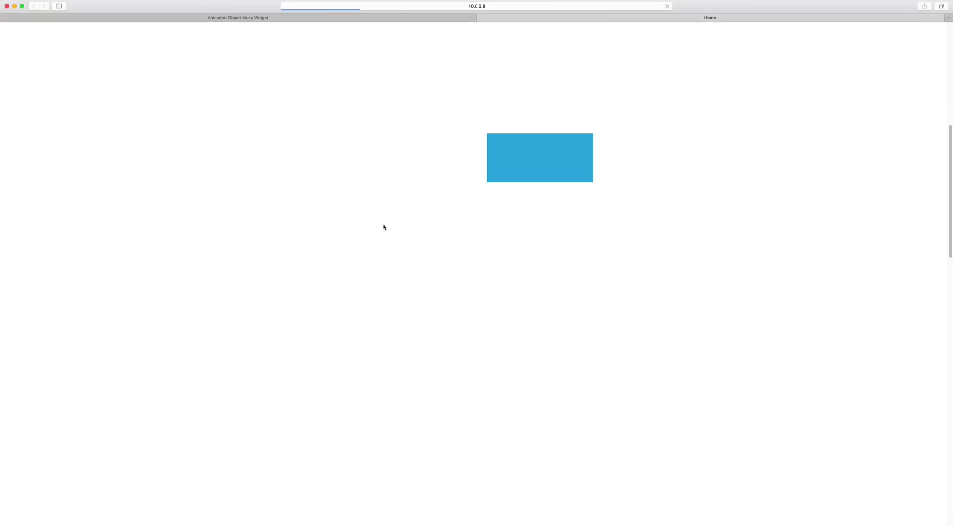
Step: Click the blue trigger box in the Safari preview to fire the green rectangle's animation
left_click_drag(950, 133, 951, 121)
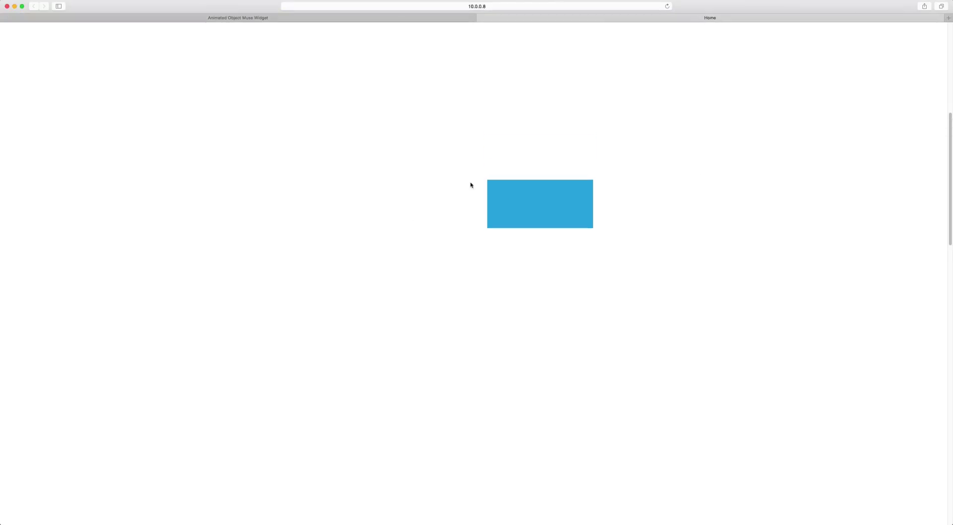
left_click(547, 209)
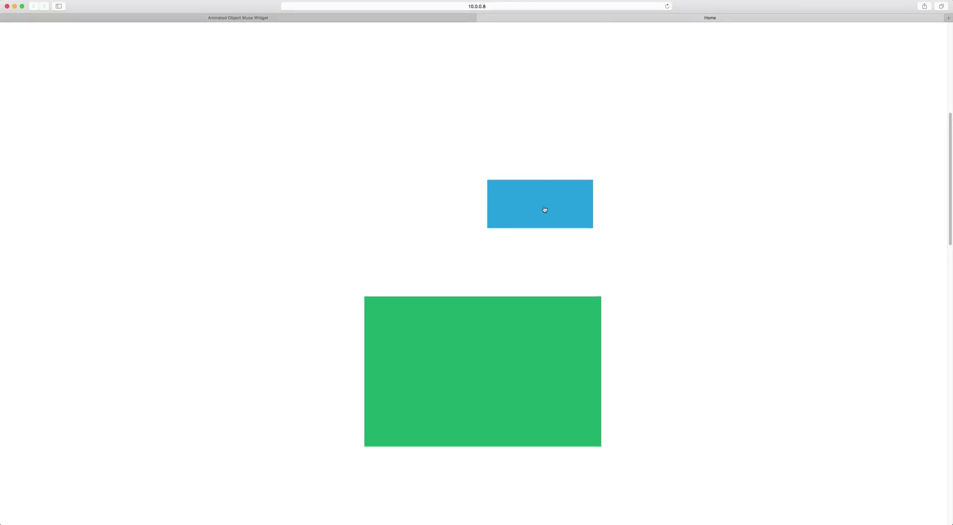
key("super+Tab")
left_click(393, 104)
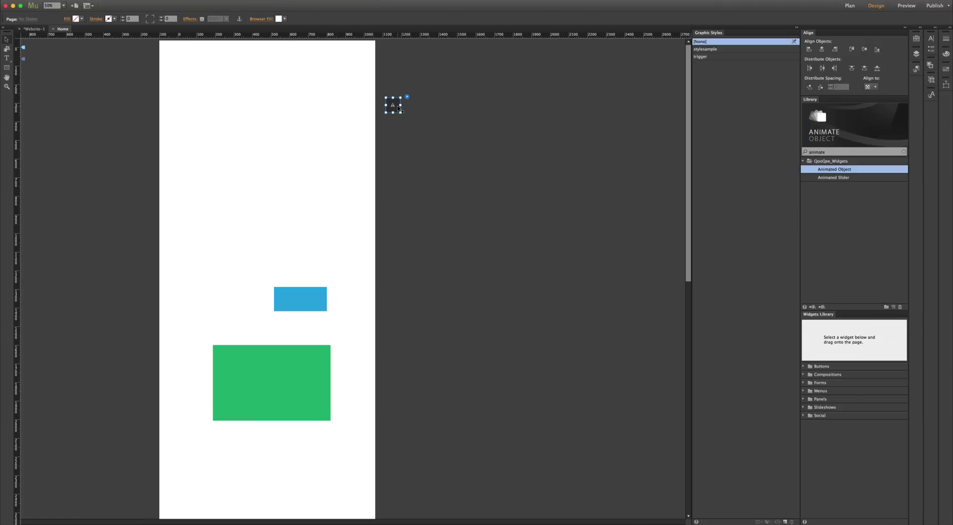
Step: Turn on 'Fade out after the animation' with a 2-second fade-out delay
left_click(407, 97)
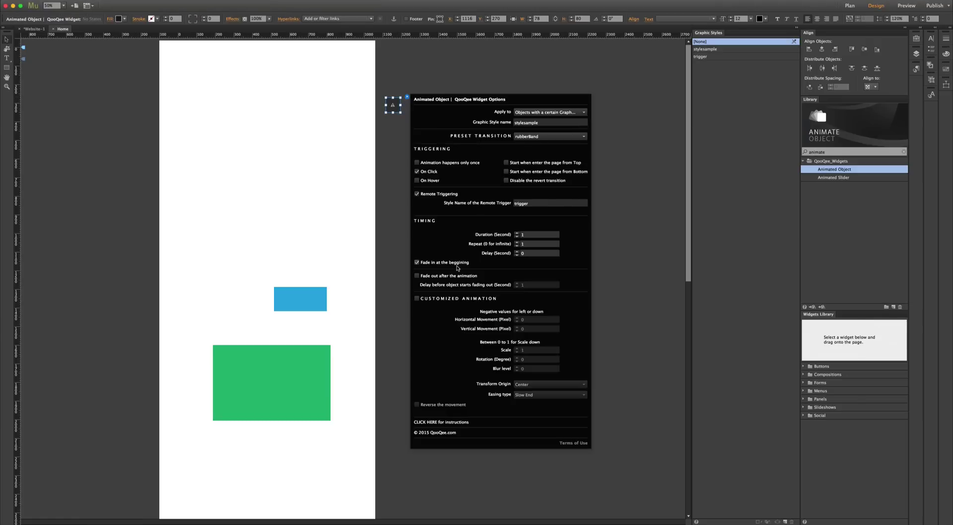
left_click(417, 276)
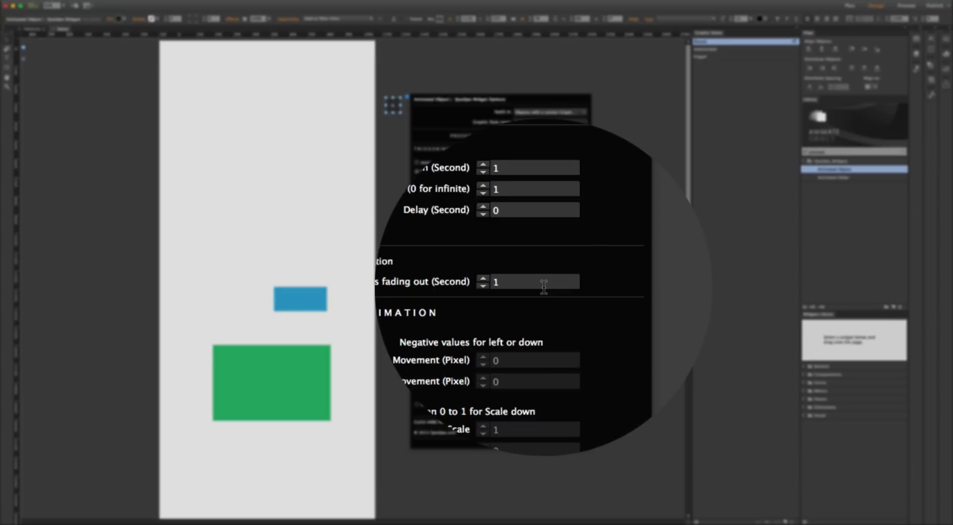
double_click(544, 287)
type("2")
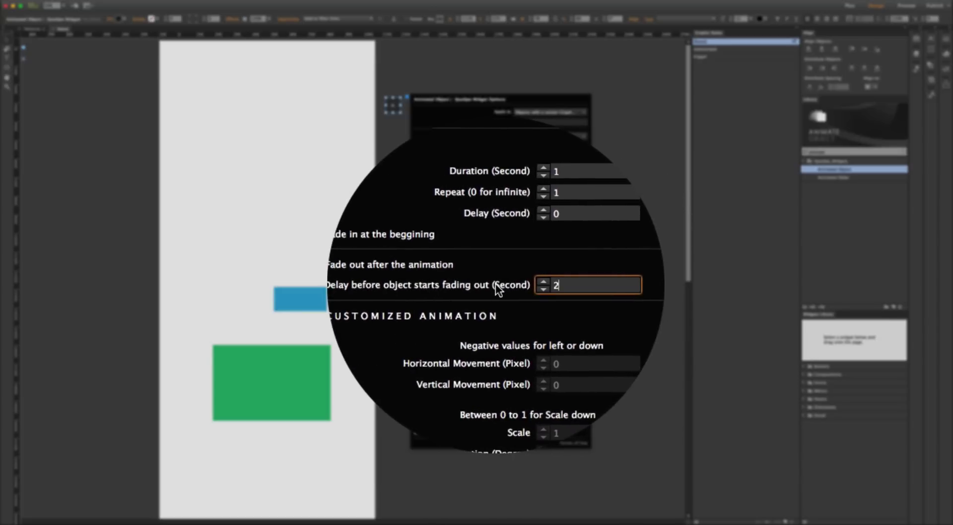
left_click(381, 254)
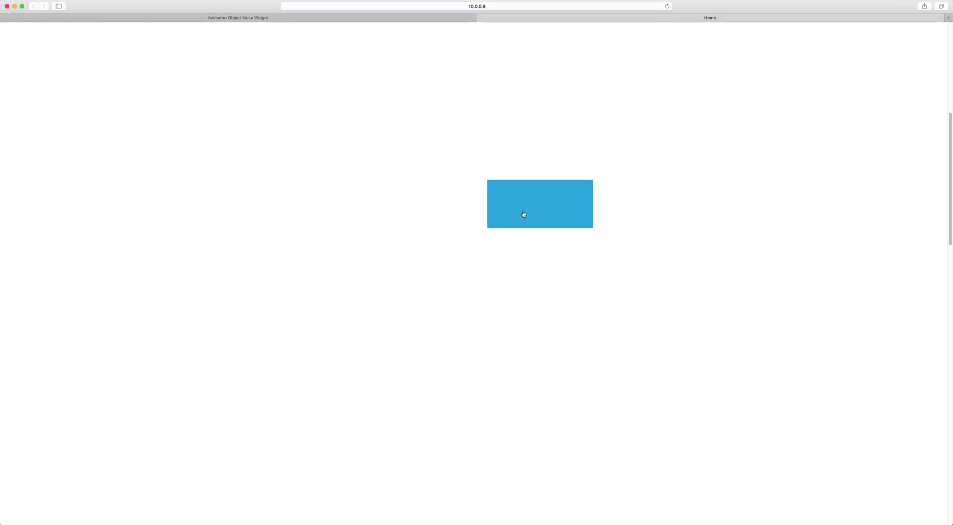
Step: Trigger the green rectangle's animation in the Safari preview, then return to Muse
left_click(521, 214)
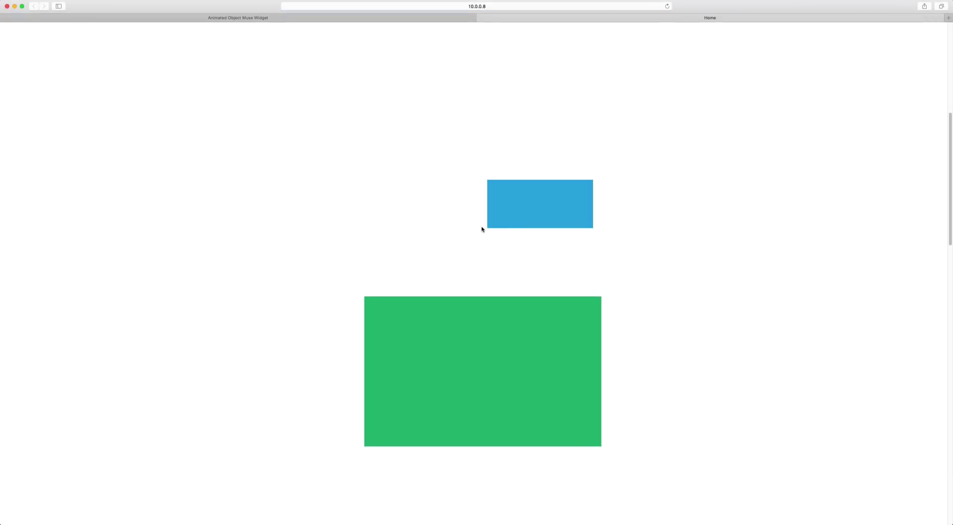
left_click(399, 330)
key("super+Tab")
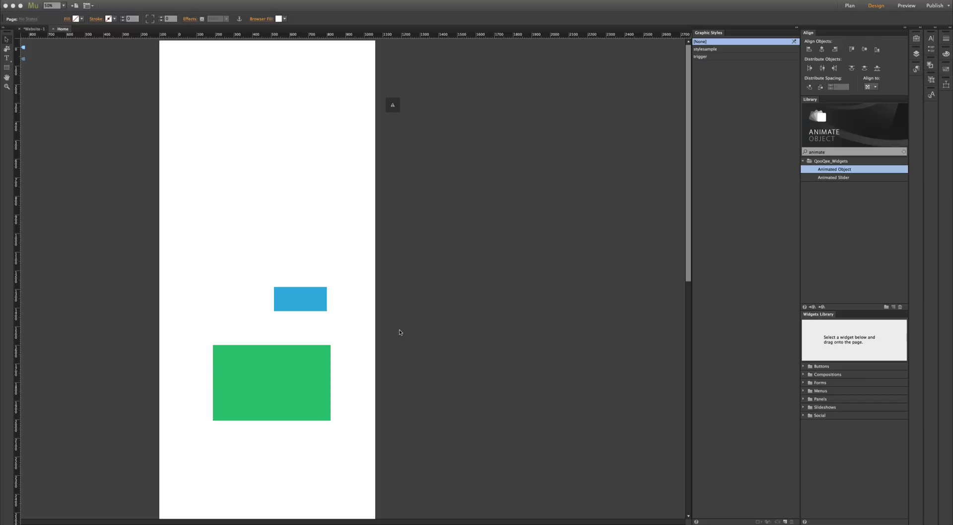
Step: Move the green rectangle to the top right and animate it on entering from Top/Bottom instead of On Click
left_click_drag(305, 366, 339, 97)
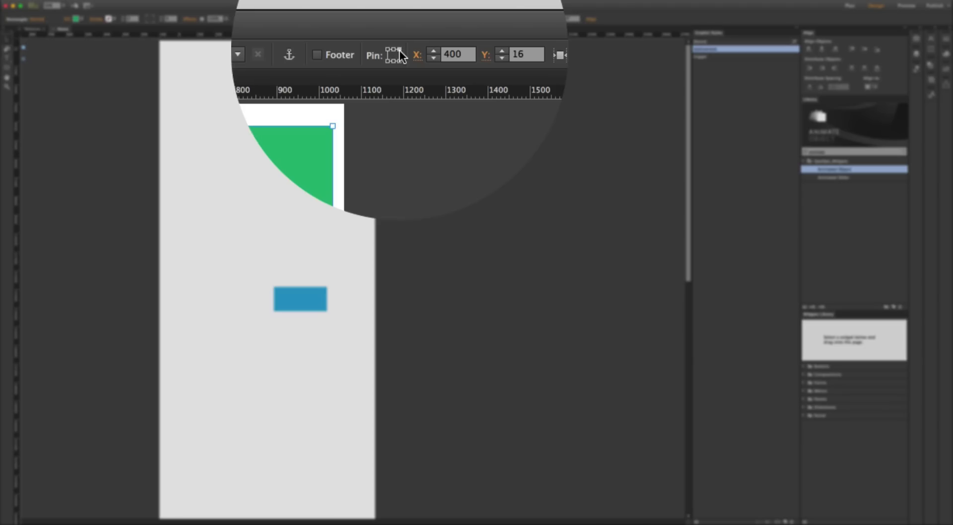
left_click(312, 293)
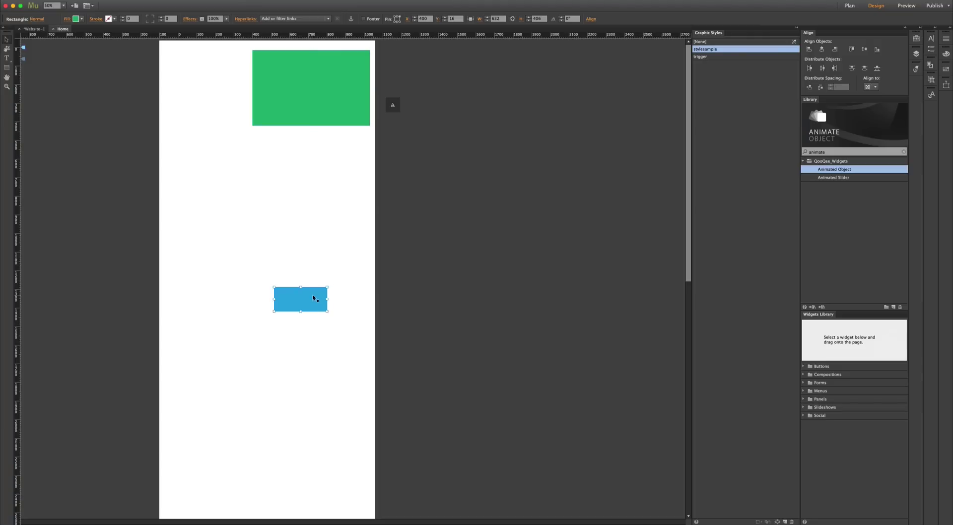
left_click(393, 104)
left_click(407, 97)
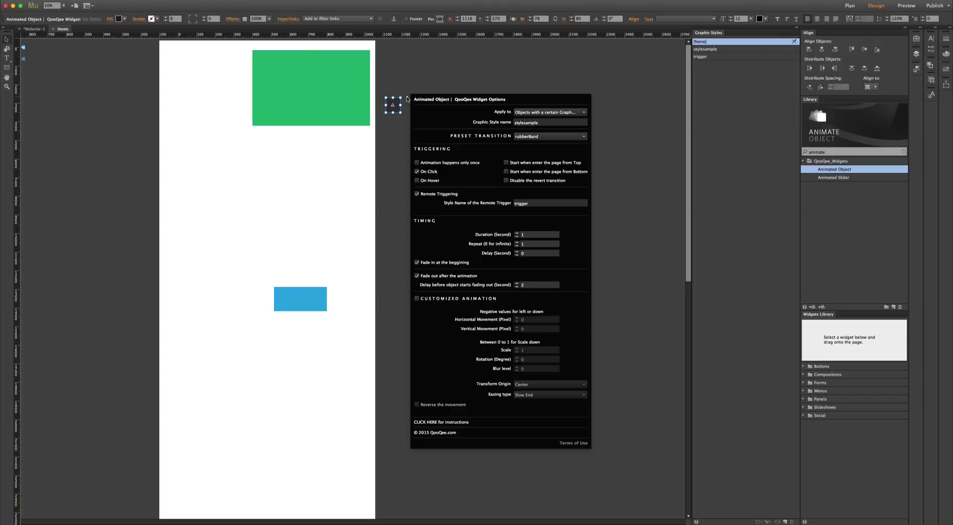
left_click(504, 162)
left_click(505, 172)
left_click(428, 172)
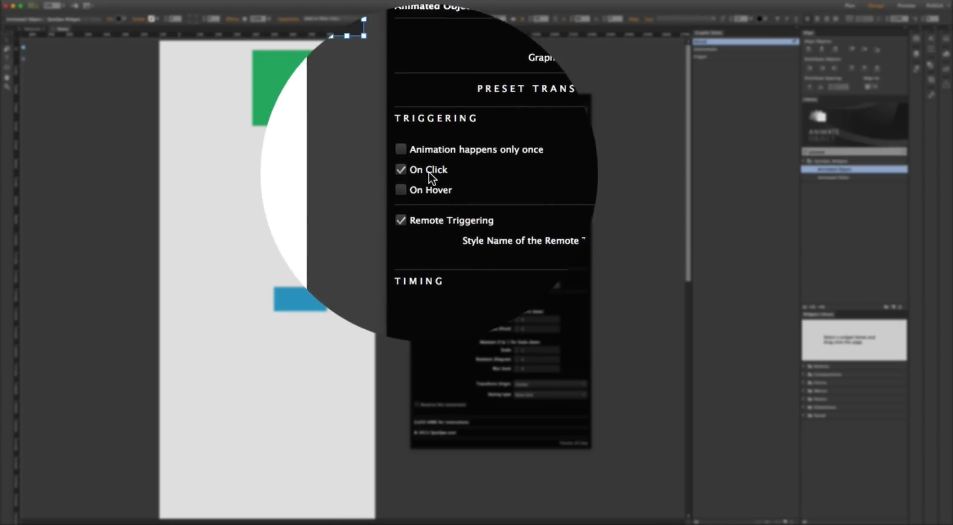
Step: Drag the blue rectangle lower on the page and preview it in the browser
left_click(320, 297)
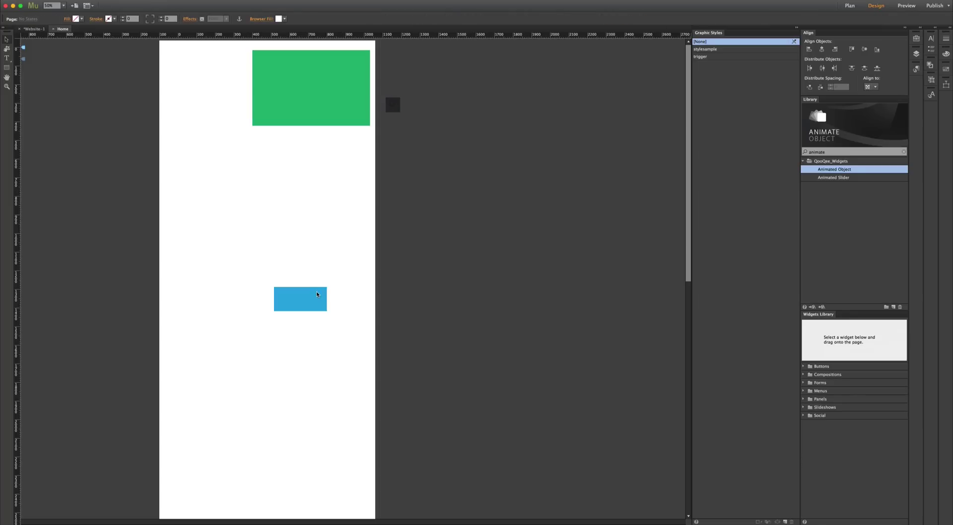
left_click_drag(279, 306, 262, 397)
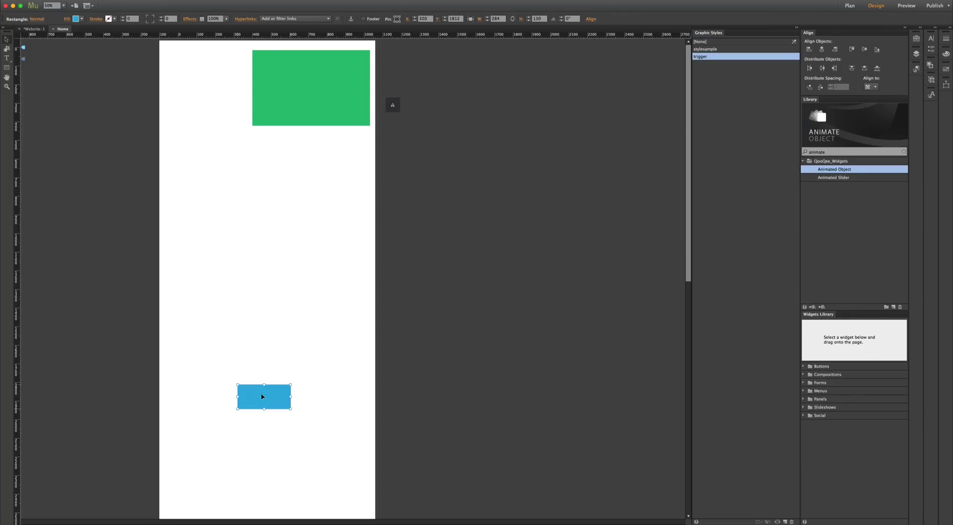
key("super+alt+e")
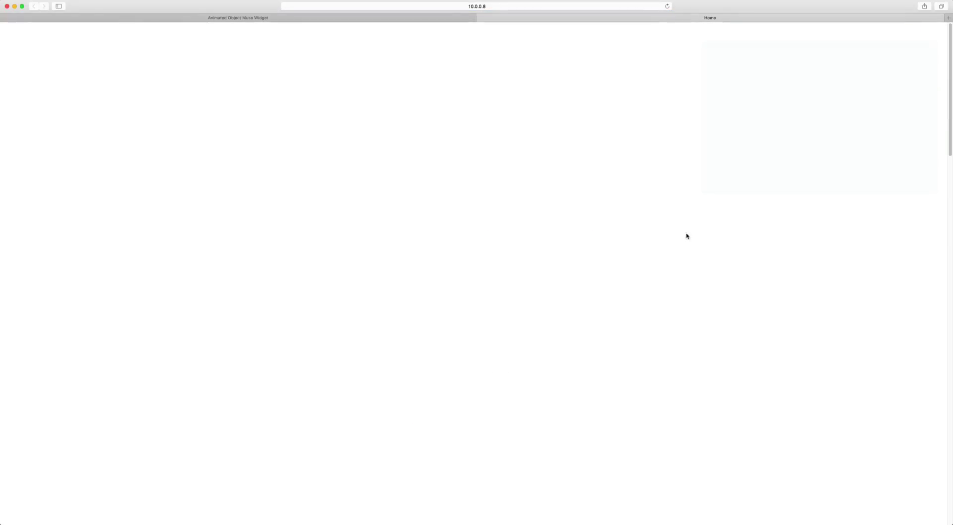
Step: Uncheck 'Fade out after the animation' in the widget options
key("super+Tab")
left_click(392, 105)
left_click(408, 96)
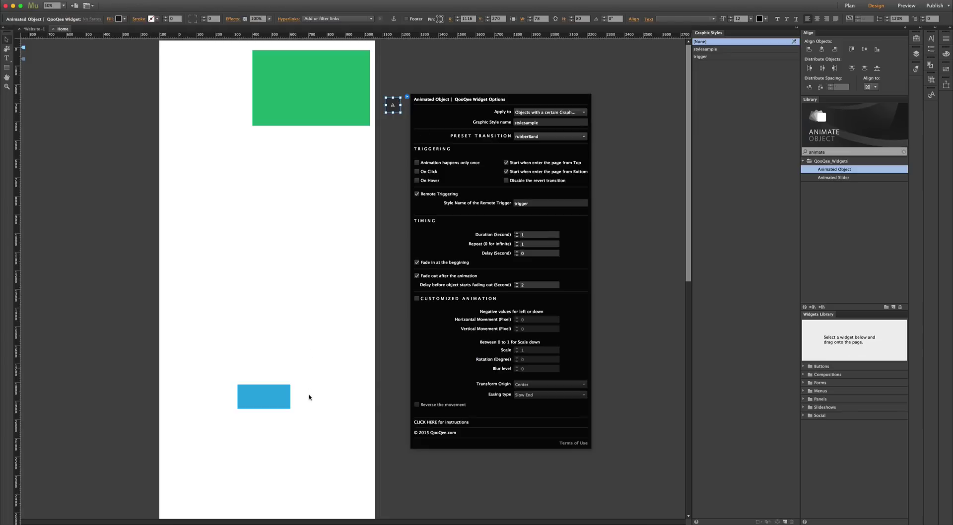
left_click(417, 276)
left_click(336, 307)
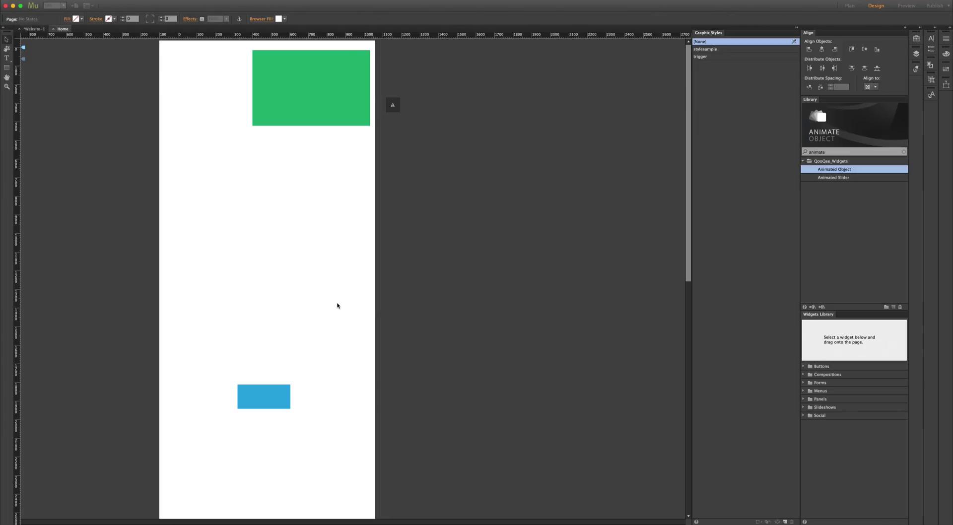
Step: Preview the page in Safari, scrolling to watch the green rectangle, then return to Muse
key("super+alt+e")
left_click_drag(949, 116, 951, 194)
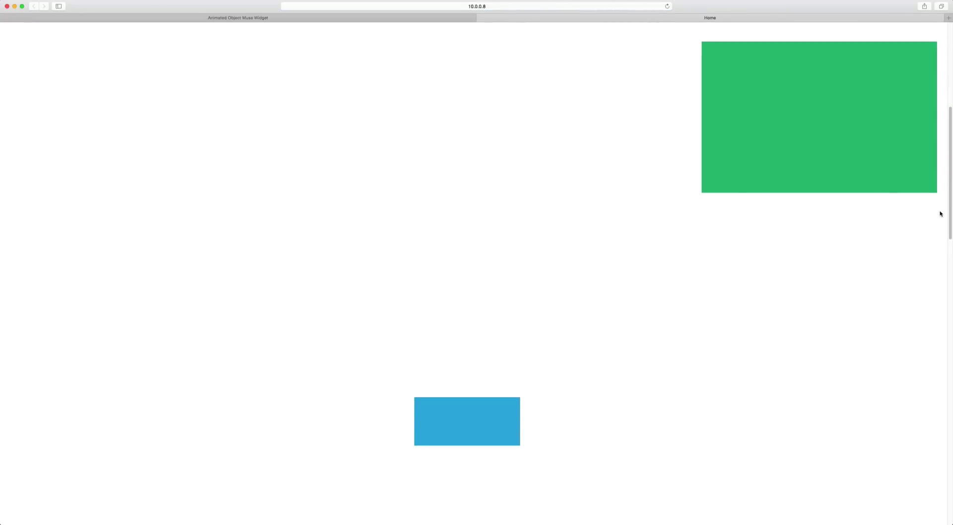
left_click_drag(951, 209, 938, 300)
key("super+Tab")
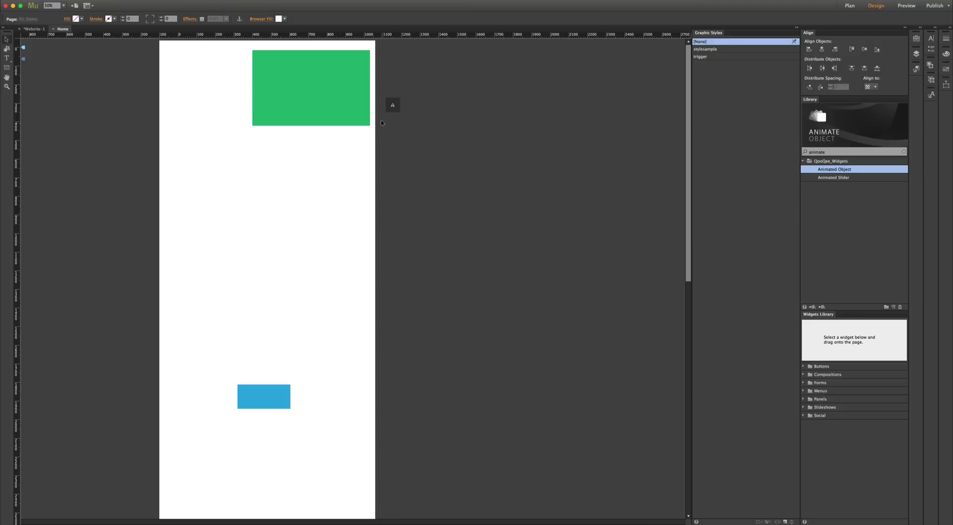
Step: Turn on the customized animation with a 200-pixel horizontal movement
left_click(393, 104)
left_click(408, 97)
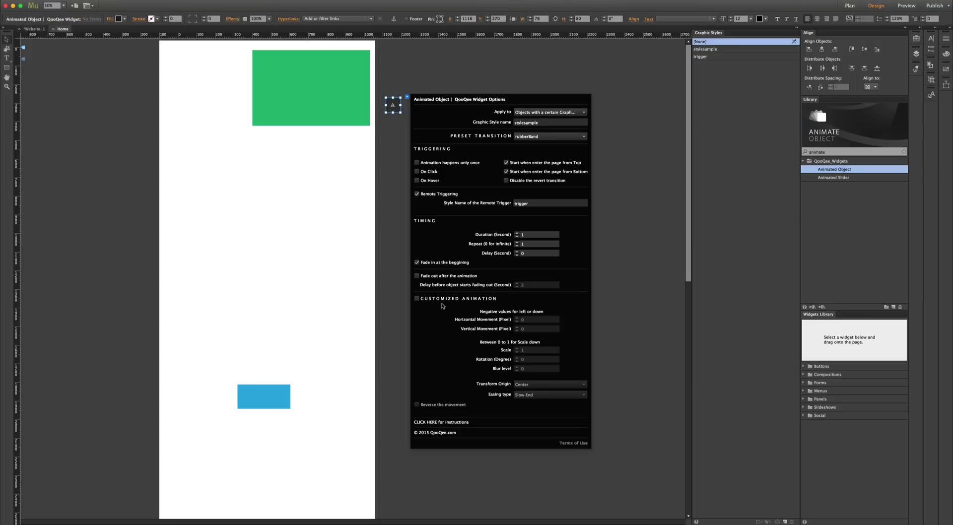
left_click(417, 298)
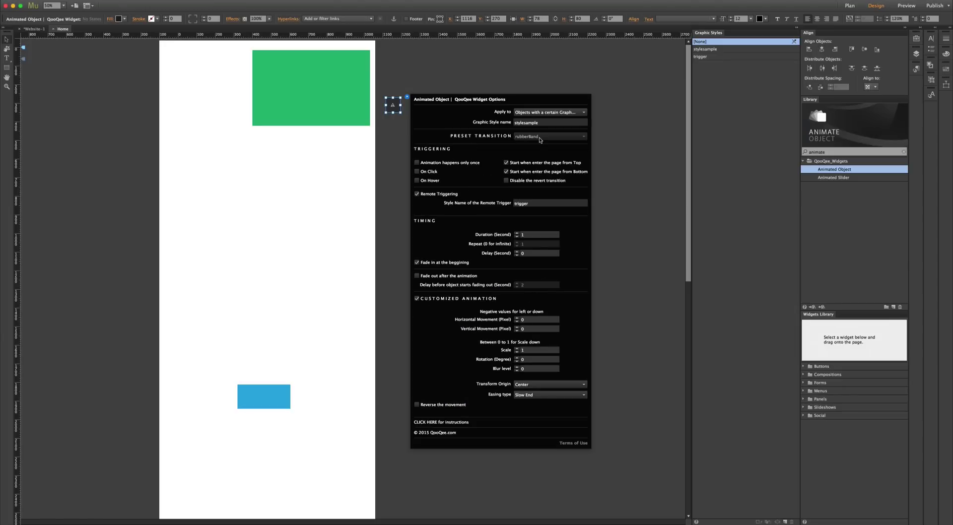
left_click(530, 319)
type("00")
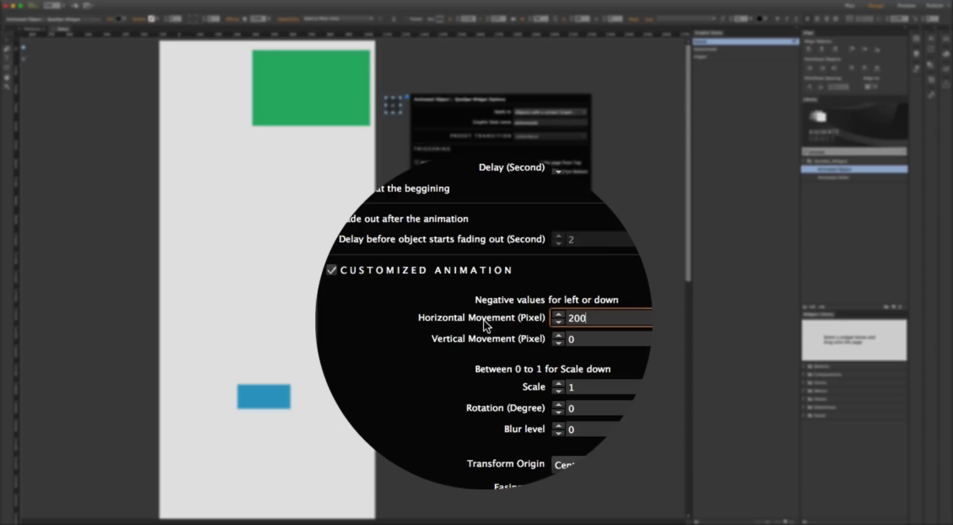
key("Return")
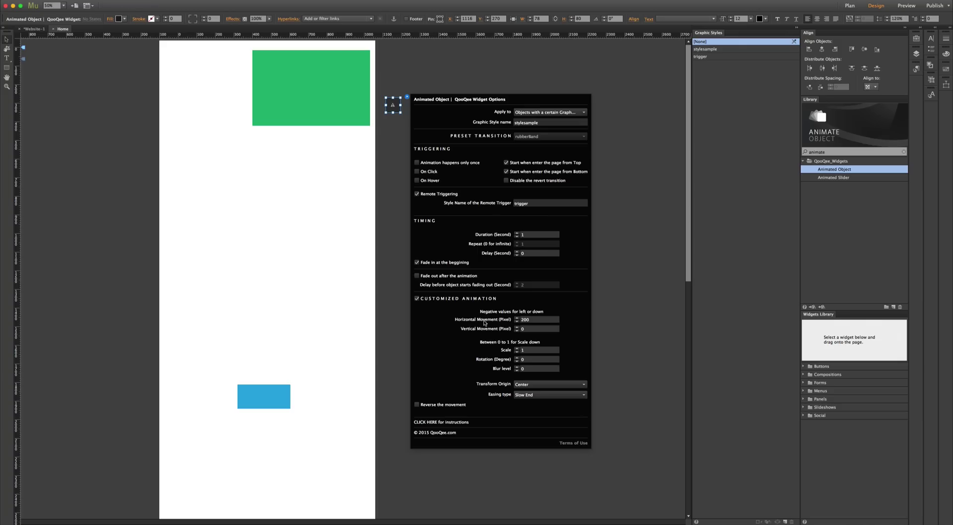
Step: Set the animation's Scale to 1.5 and Rotation to 25 degrees
double_click(523, 350)
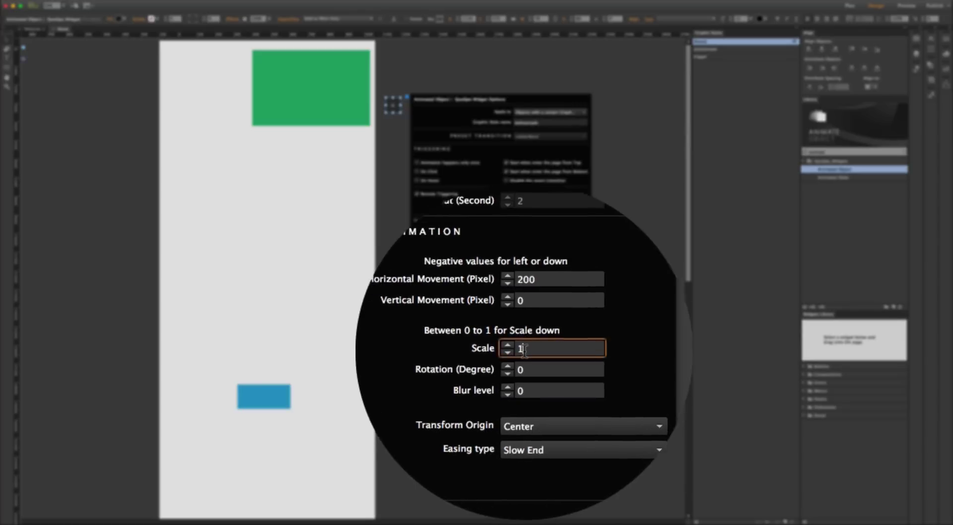
type(".5")
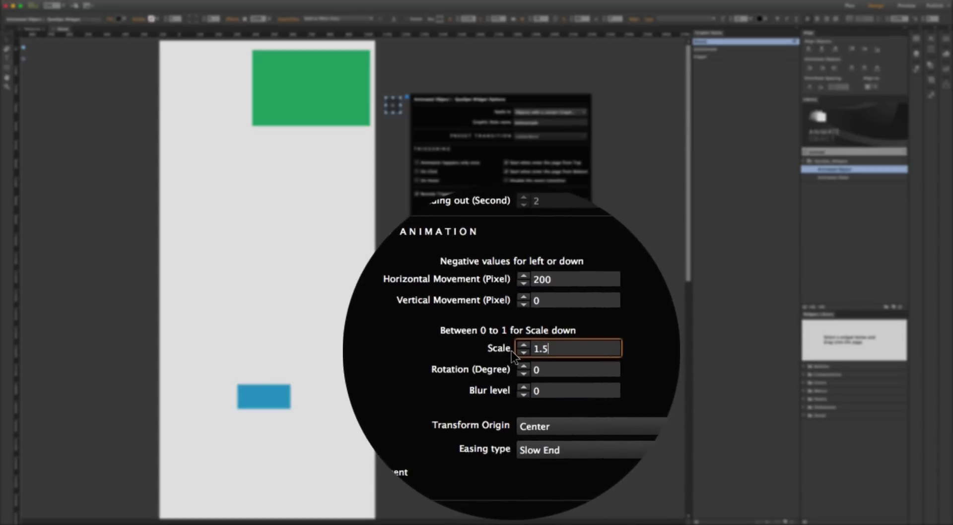
key("Tab")
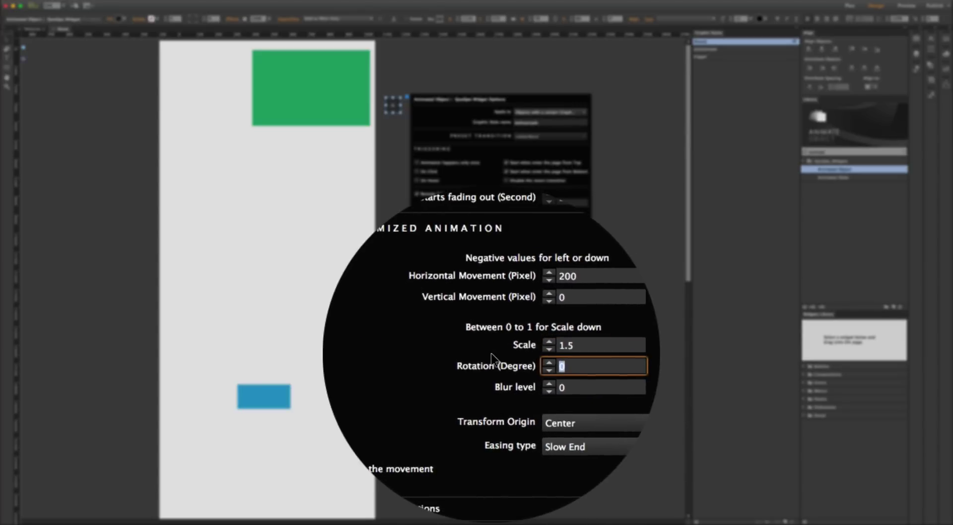
type("25")
key("Return")
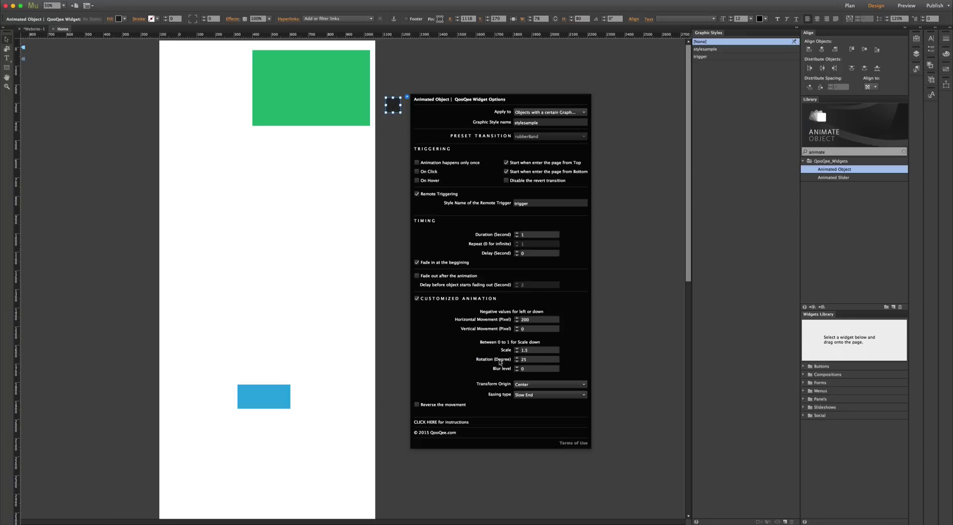
left_click(291, 213)
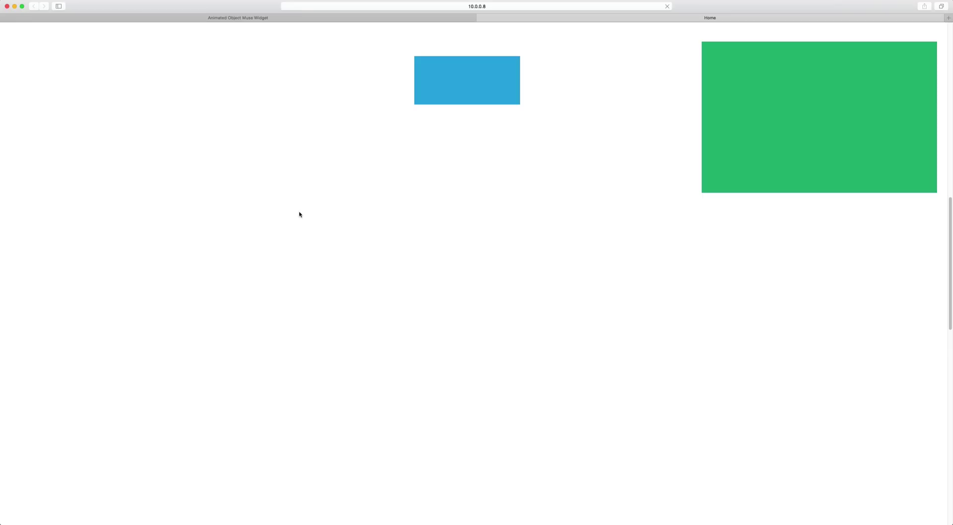
Step: Scroll the Safari preview up and down to watch the green rectangle move, scale and rotate
left_click_drag(951, 221, 940, 75)
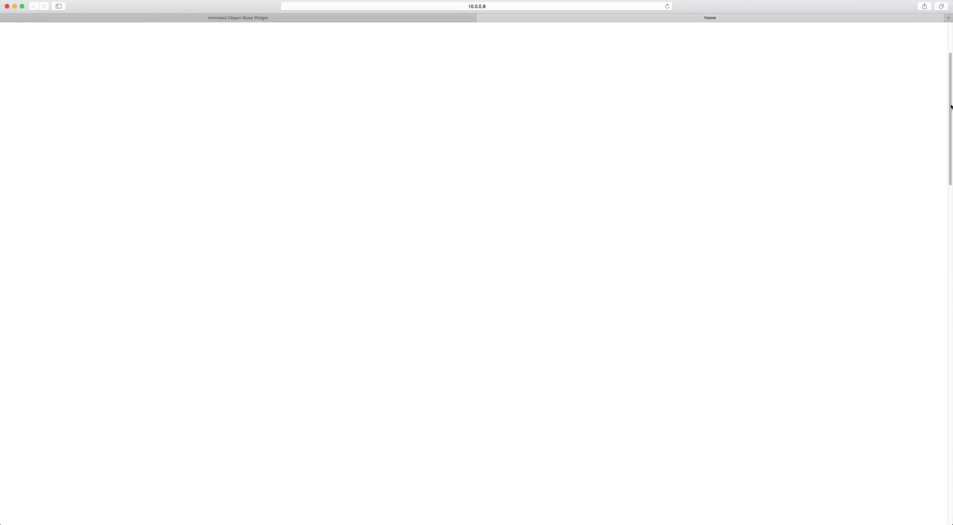
left_click_drag(952, 106, 948, 251)
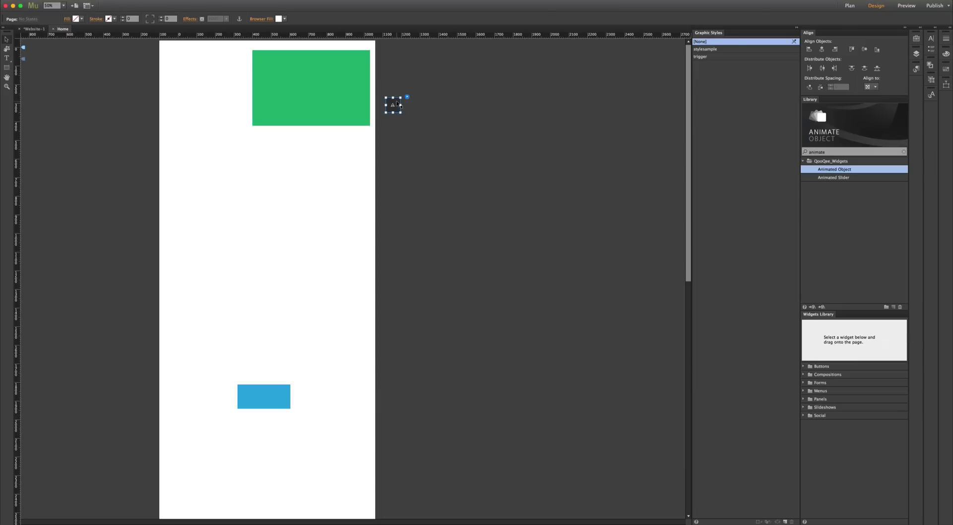
left_click(407, 97)
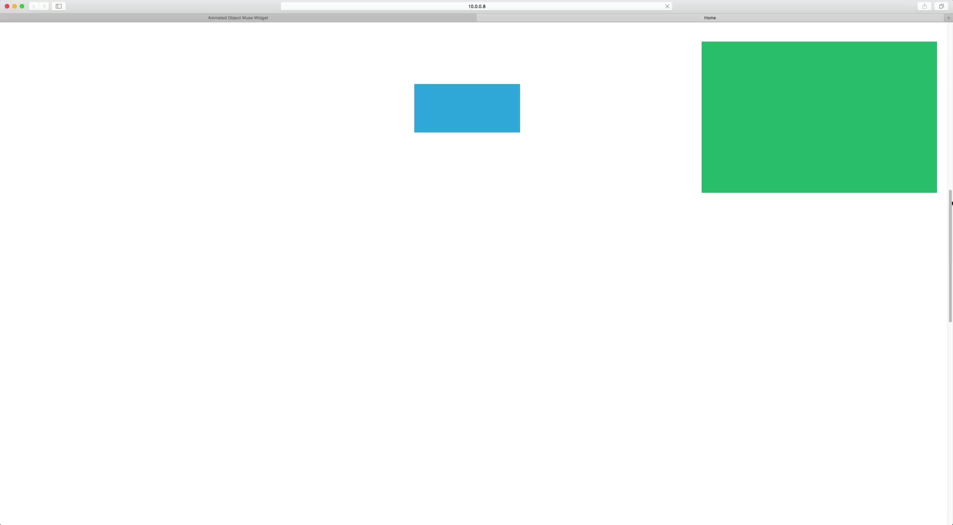
mouse_move(952, 202)
left_mouse_down()
mouse_move(945, 268)
mouse_move(949, 192)
left_mouse_up()
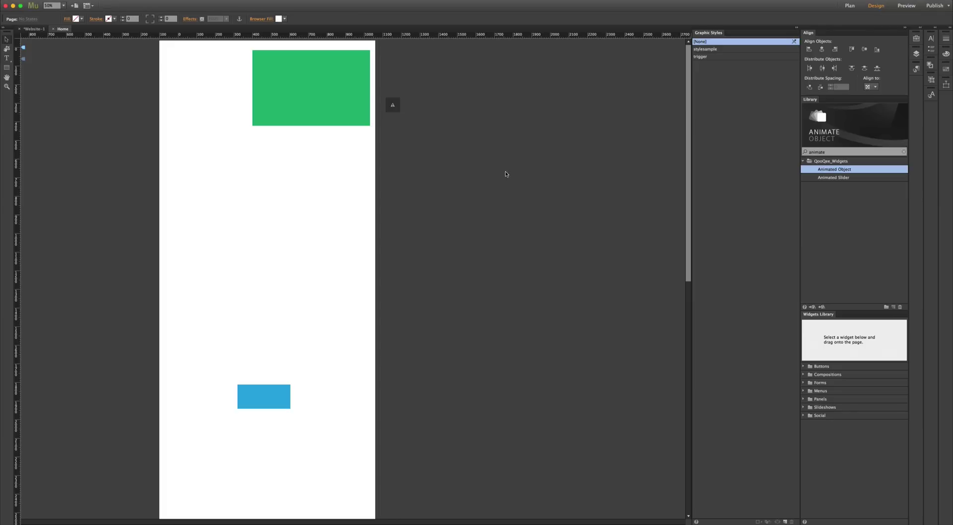
Step: Drag the blue trigger rectangle up to just below the green rectangle
left_click_drag(280, 401, 334, 206)
left_click(393, 106)
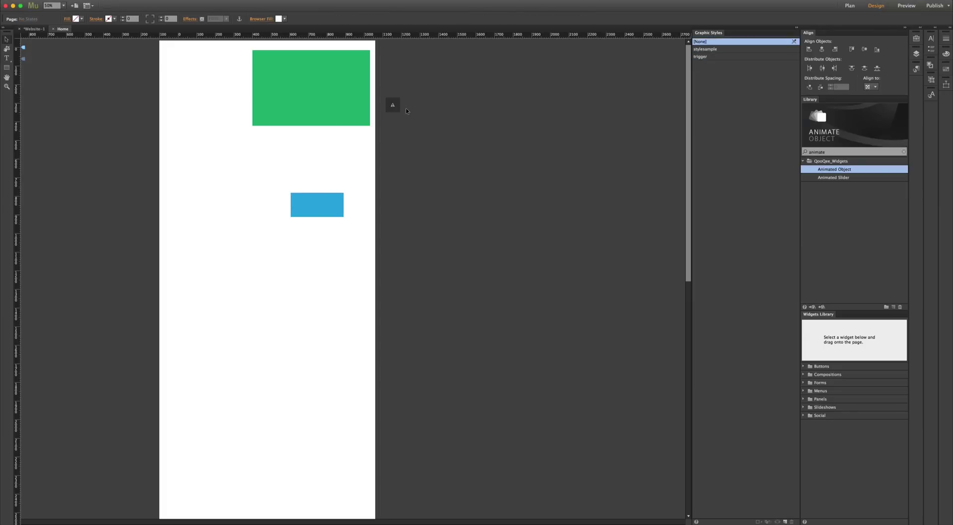
left_click(407, 96)
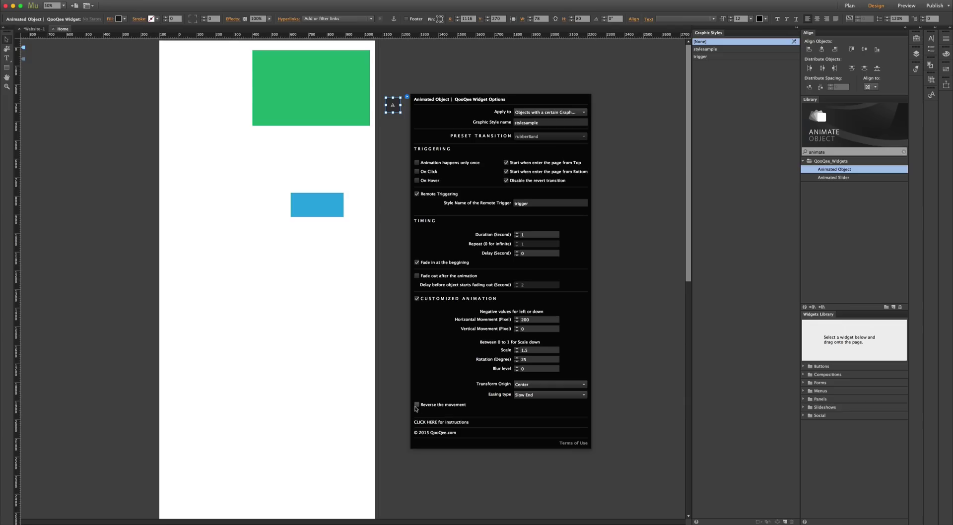
key("Escape")
Step: Preview the page in Safari, scrolling through the animation, then return to Muse
key("super+alt+e")
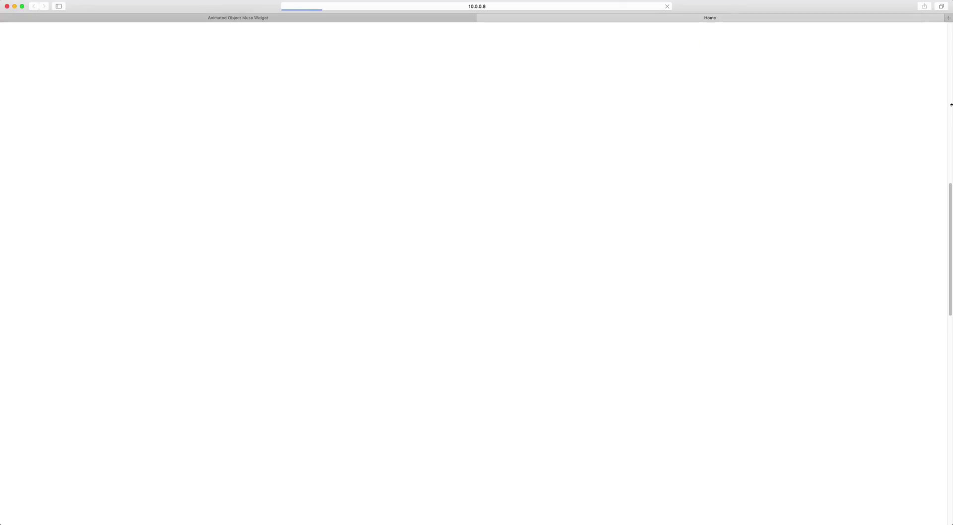
left_click_drag(950, 187, 944, 86)
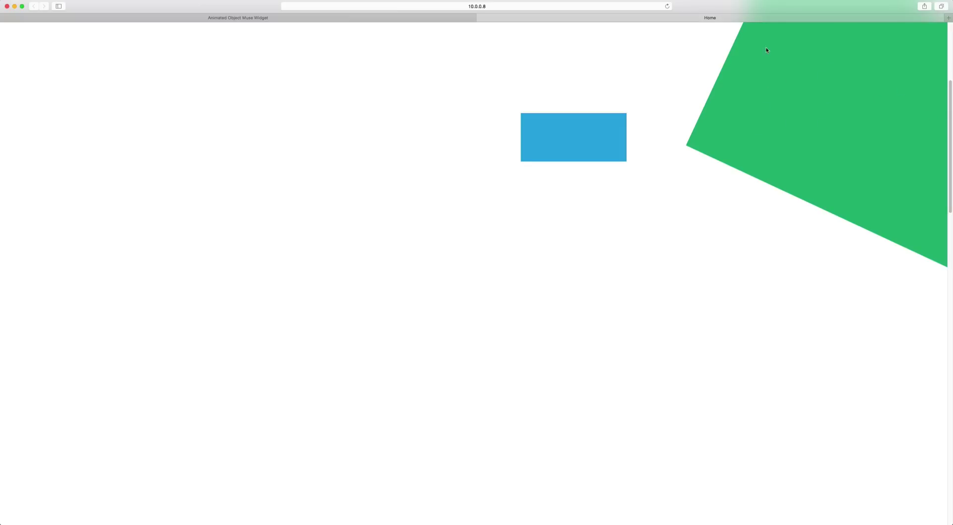
key("super+Tab")
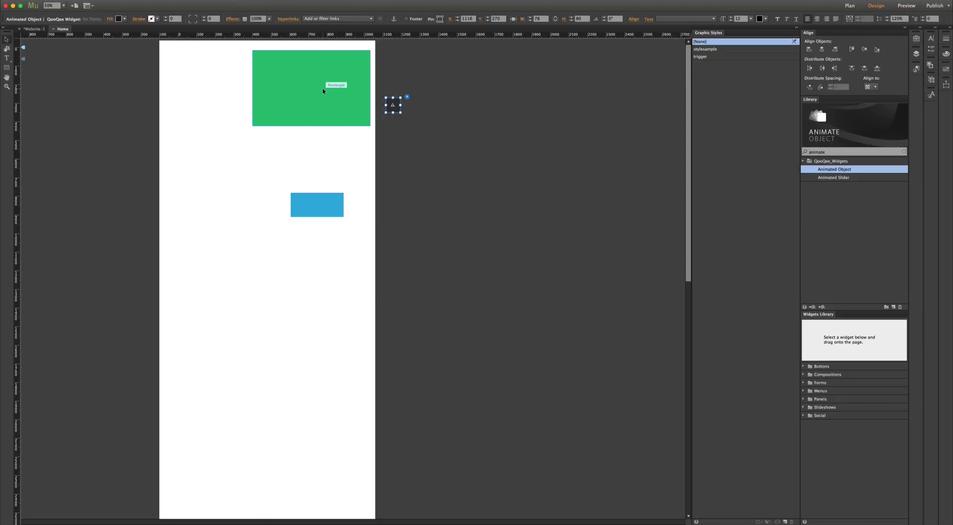
Step: Switch over to the Safari preview and back to the Muse design view
key("super+Tab")
key("Escape")
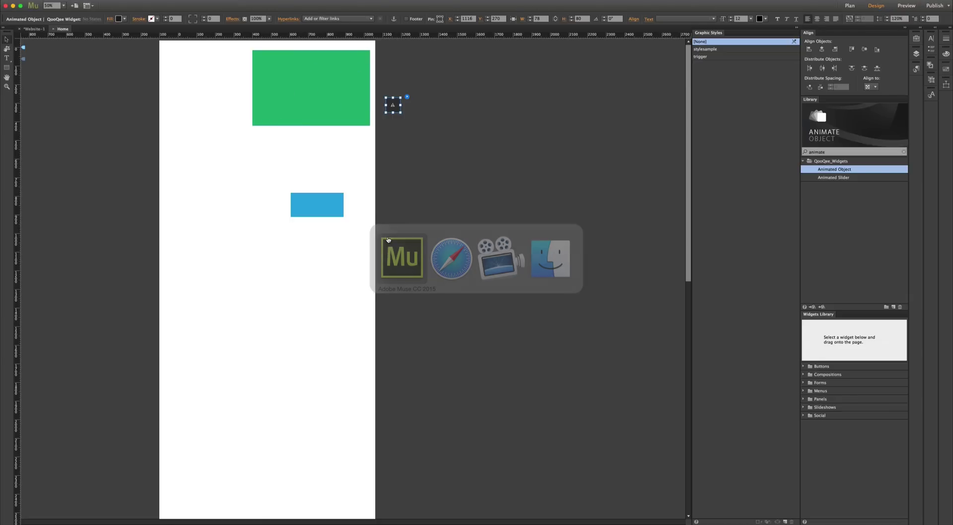
key("super+Tab")
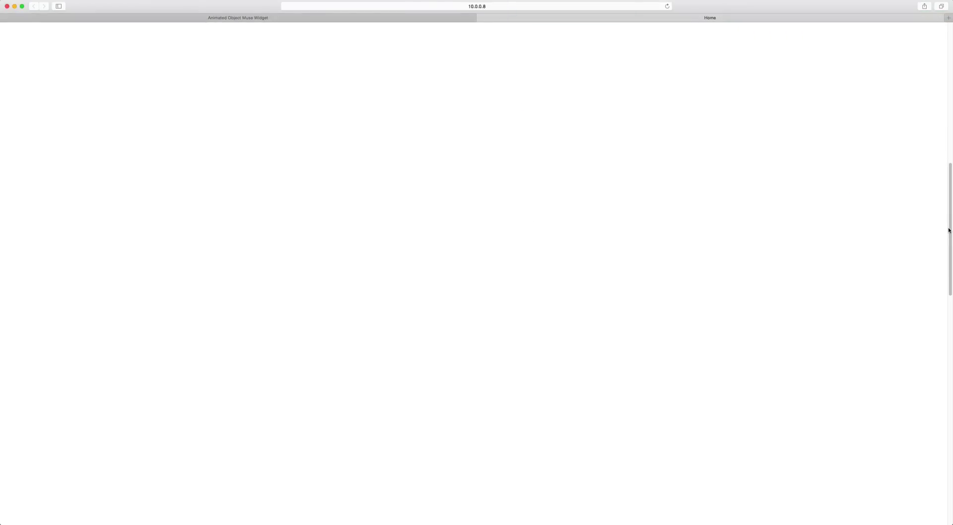
key("super+Tab")
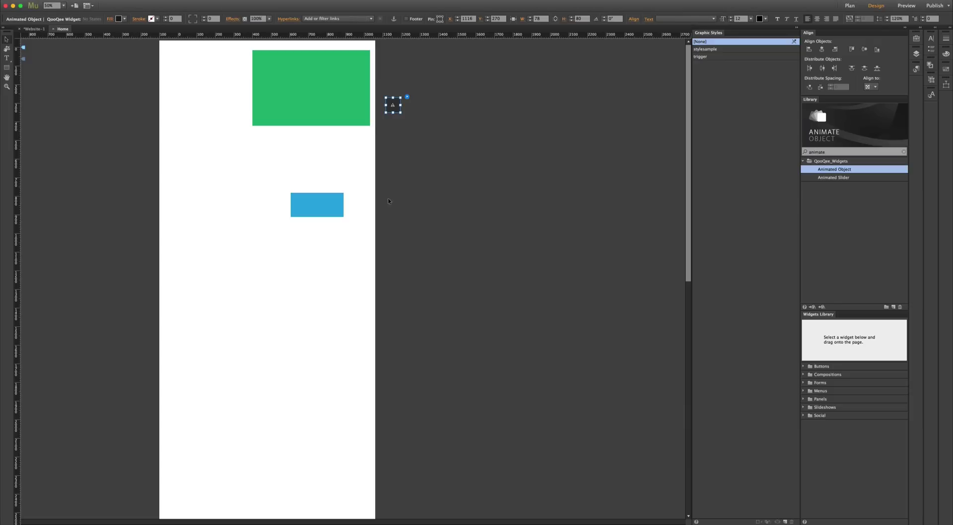
Step: Confirm 'Reverse the movement' in the widget options and preview the page in Safari again
left_click(407, 98)
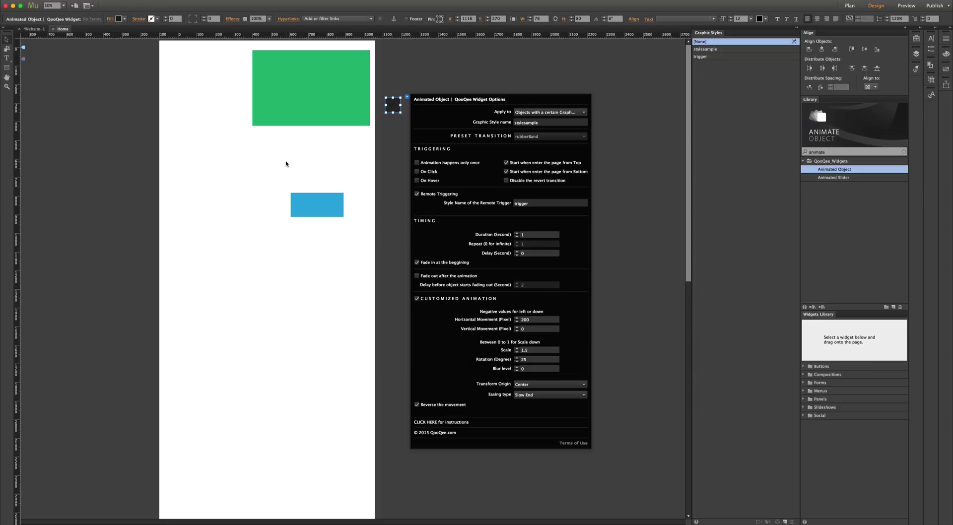
left_click(336, 177)
key("super+Tab")
left_click_drag(948, 115, 949, 182)
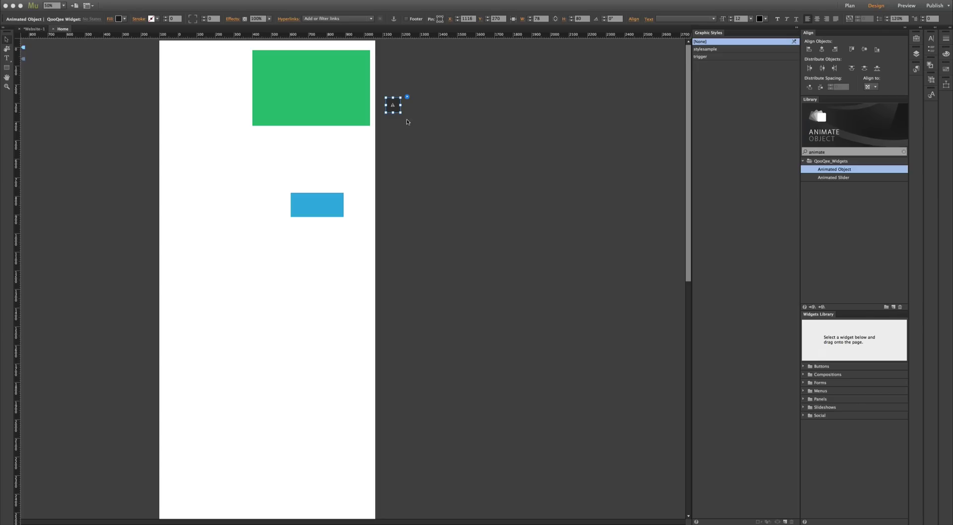
left_click(408, 97)
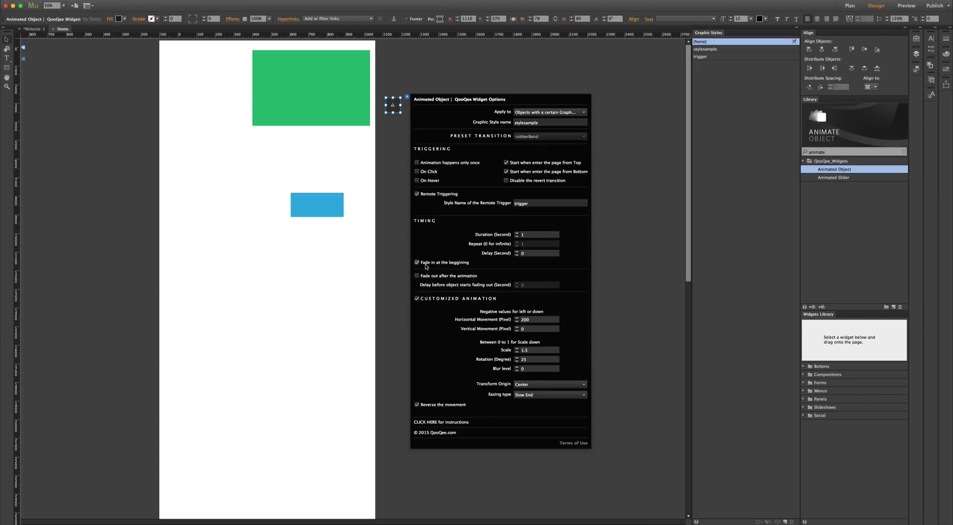
key("Escape")
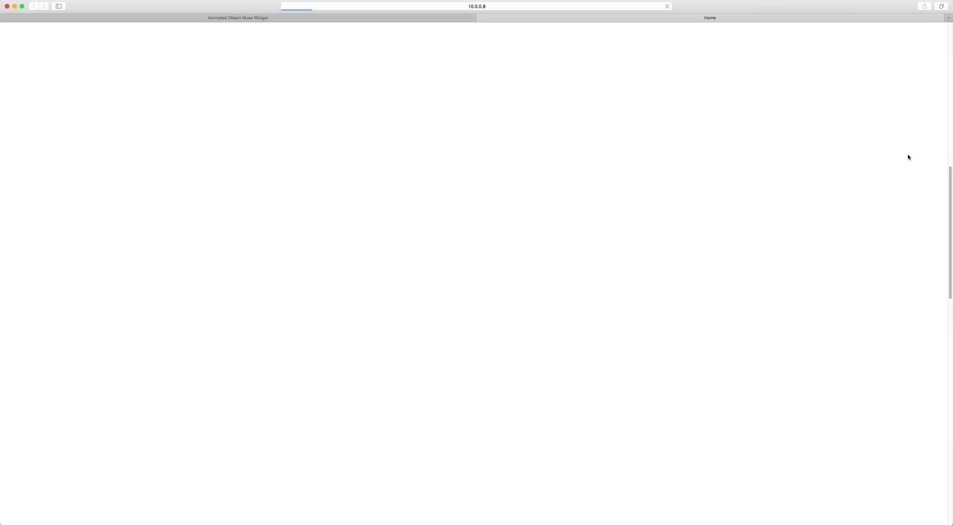
Step: Scroll the Safari preview to replay the animation while rechecking the widget settings
left_click_drag(950, 176, 947, 94)
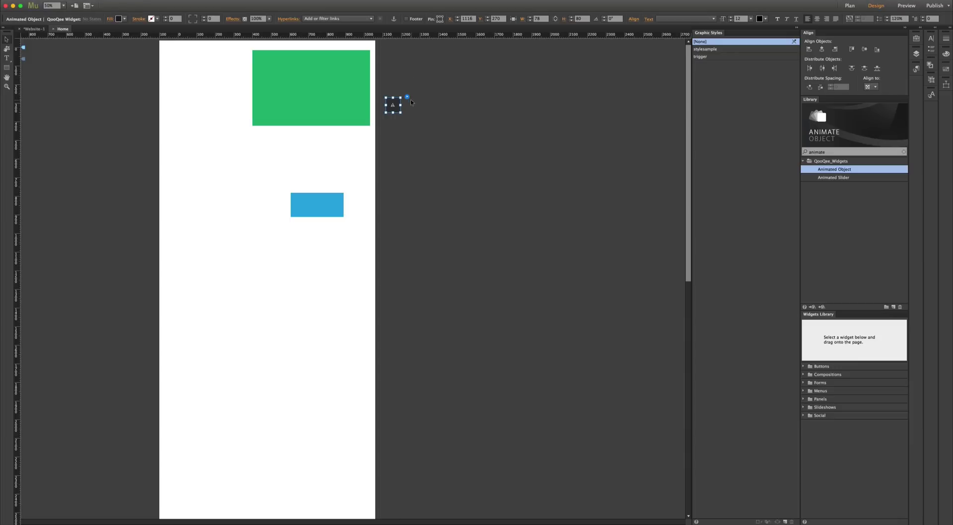
left_click(407, 97)
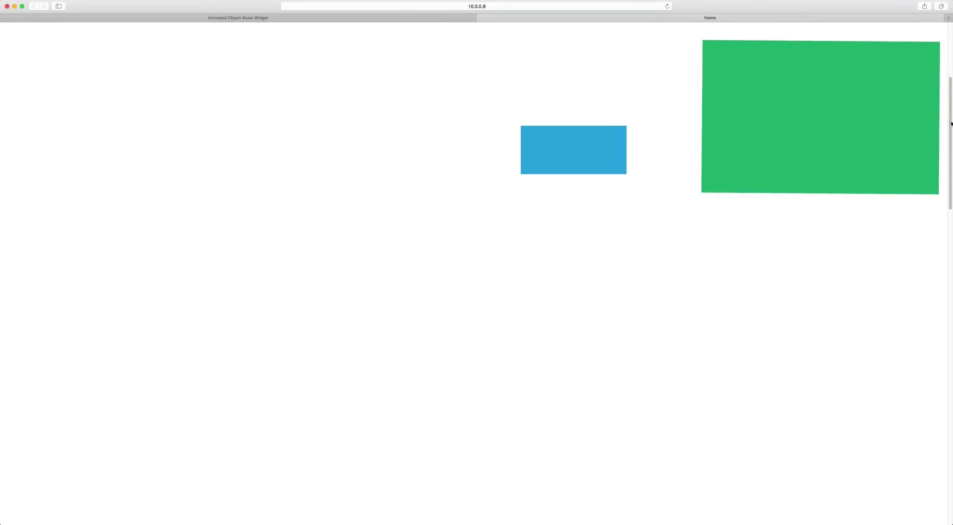
left_click_drag(951, 124, 944, 197)
mouse_move(943, 205)
left_mouse_down()
mouse_move(948, 109)
mouse_move(947, 187)
left_mouse_up()
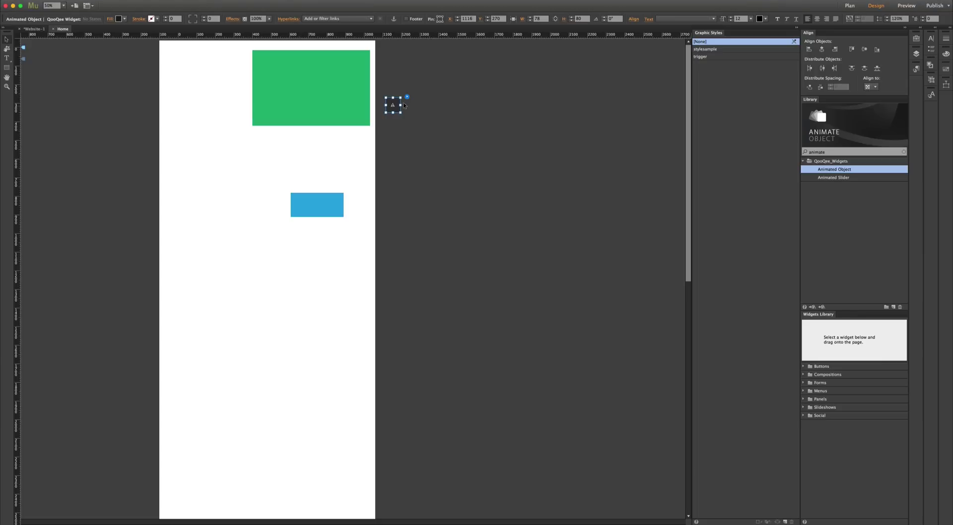
left_click(406, 99)
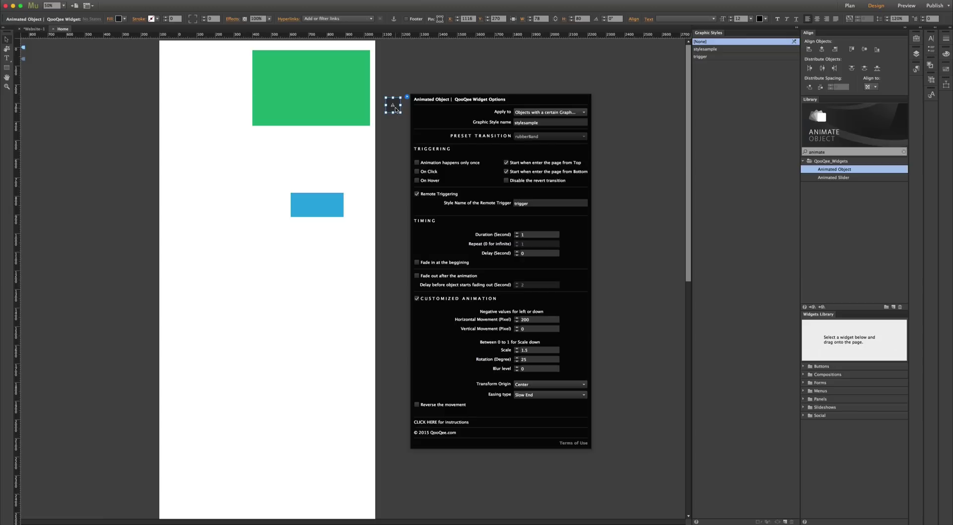
Step: Open Help / Documentation from the Animated Object Muse Widget page and scroll toward Assigning Options
key("super+Tab")
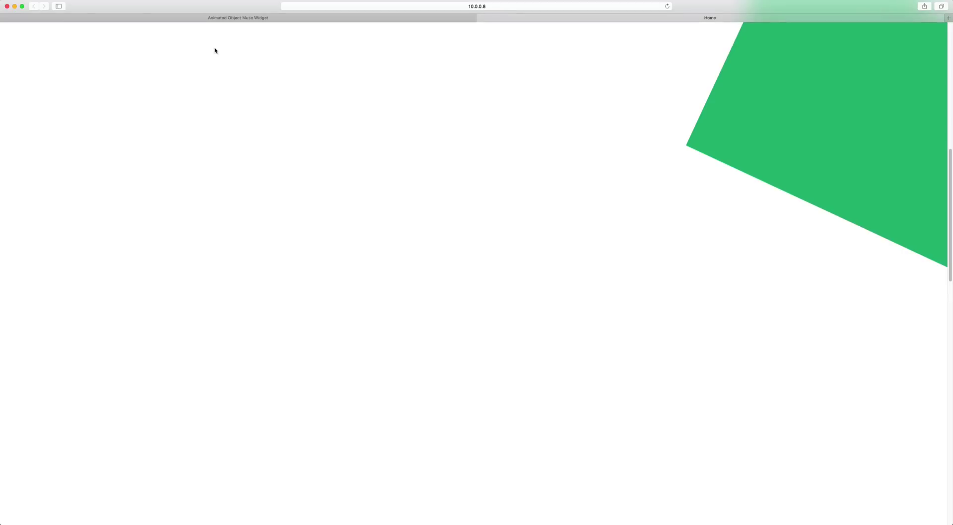
left_click(224, 19)
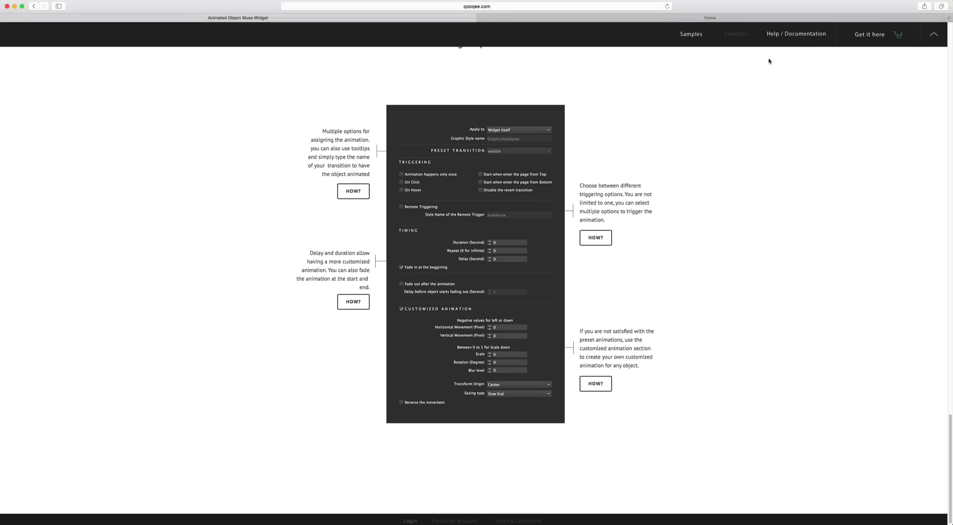
left_click(793, 38)
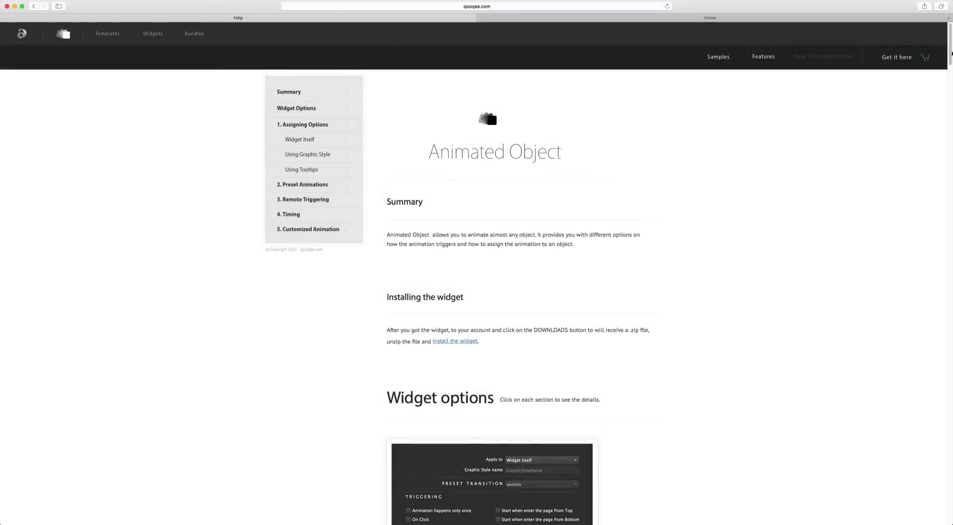
scroll(443, 115, "down", 10)
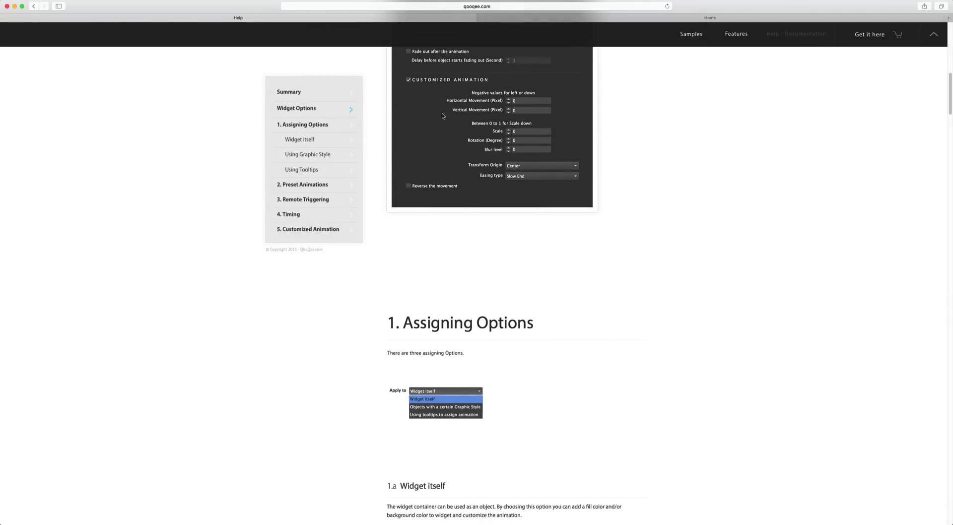